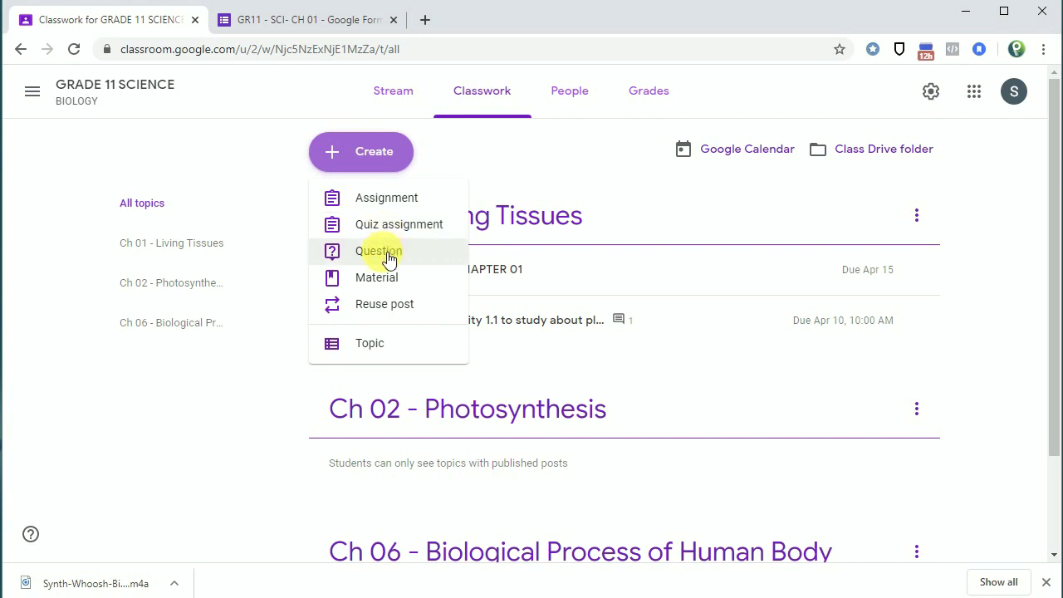
Start a question reading "State two differences between meristematic and permanent tissues." copied from the PDF, with instructions "Submit your answer in document format"
click(389, 258)
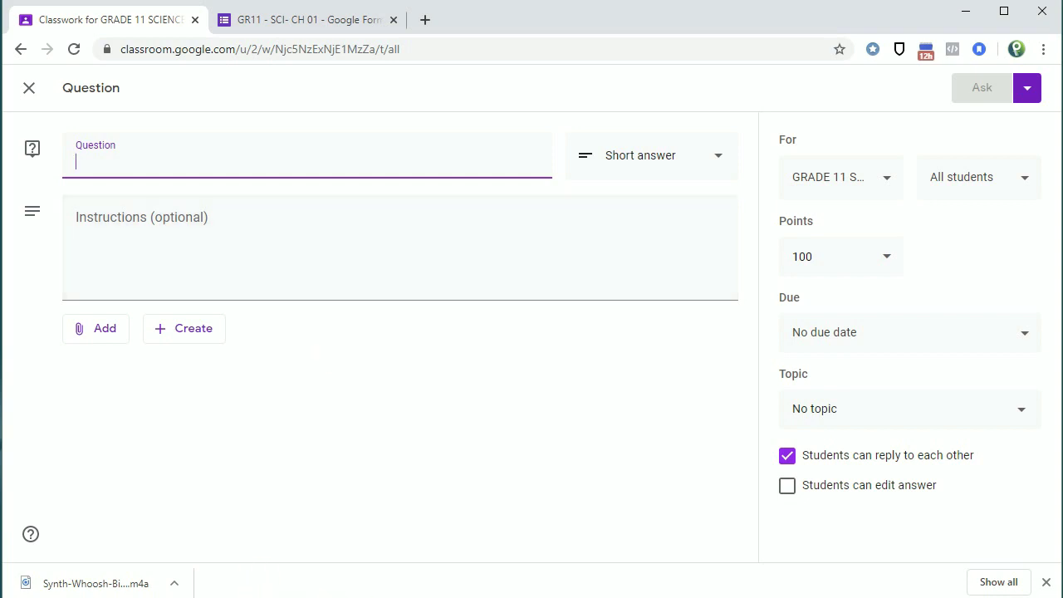
key(alt+Tab)
drag(240, 271, 710, 282)
key(ctrl+c)
click(193, 287)
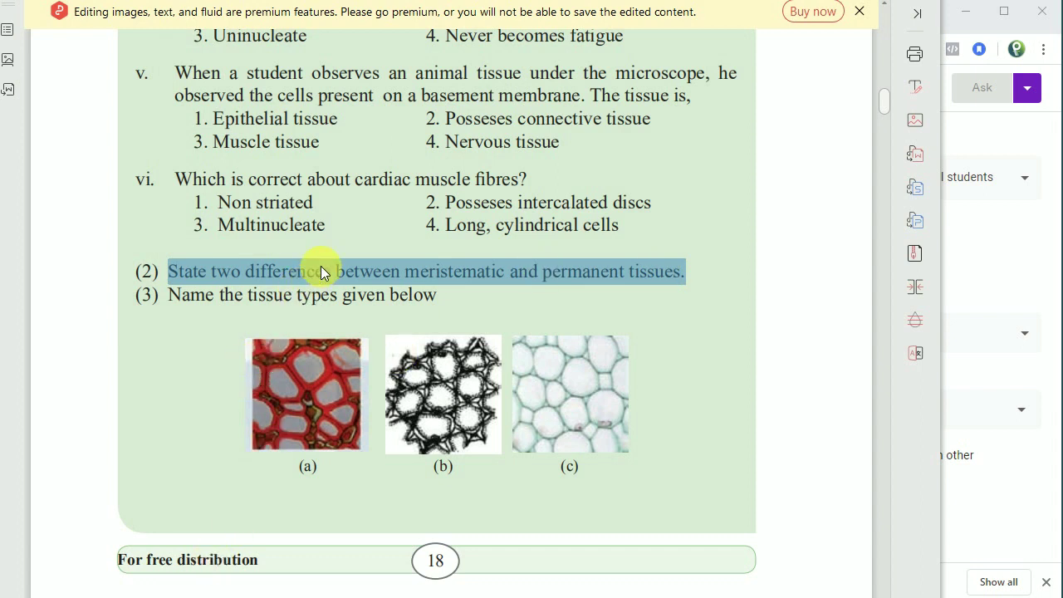
key(alt+Tab)
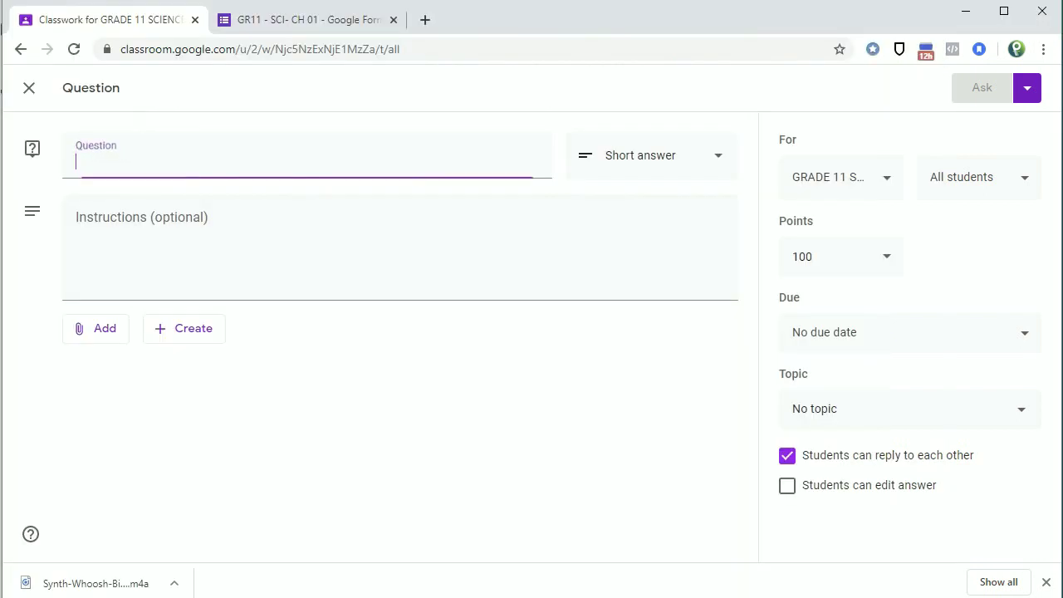
key(ctrl+v)
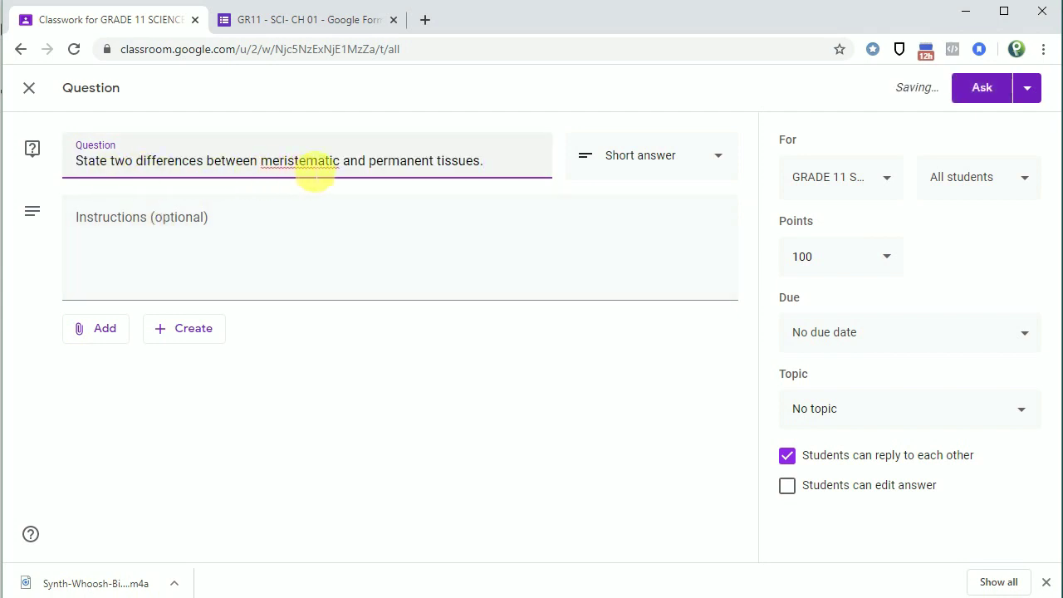
click(328, 213)
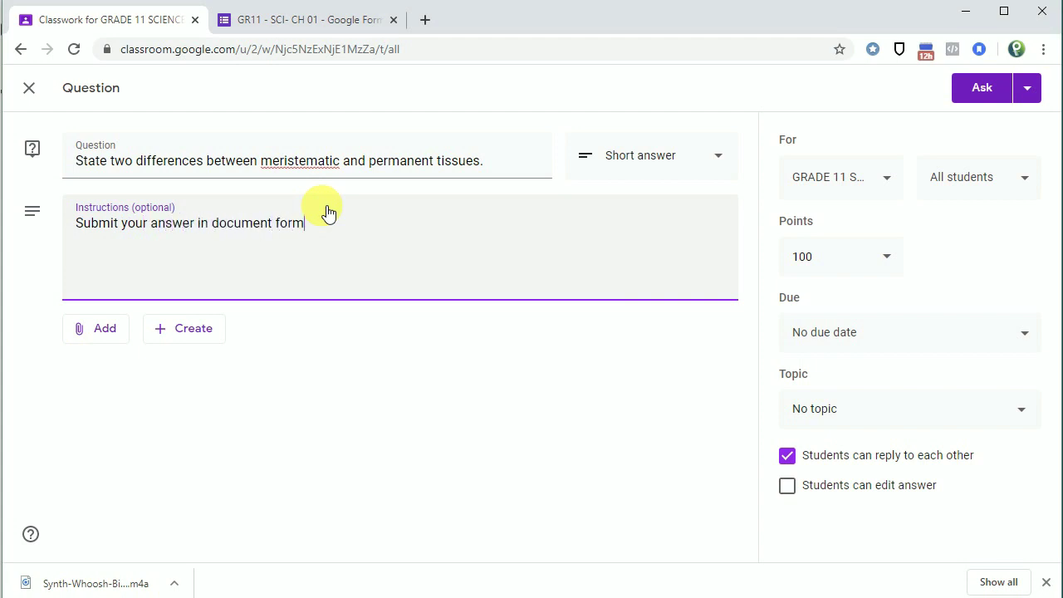
click(99, 331)
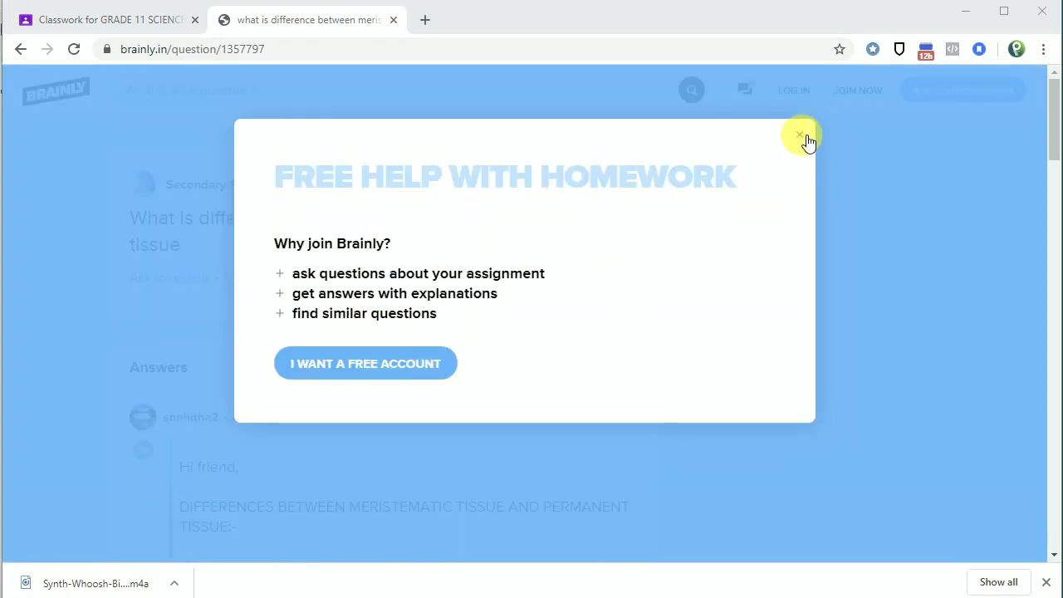
click(800, 137)
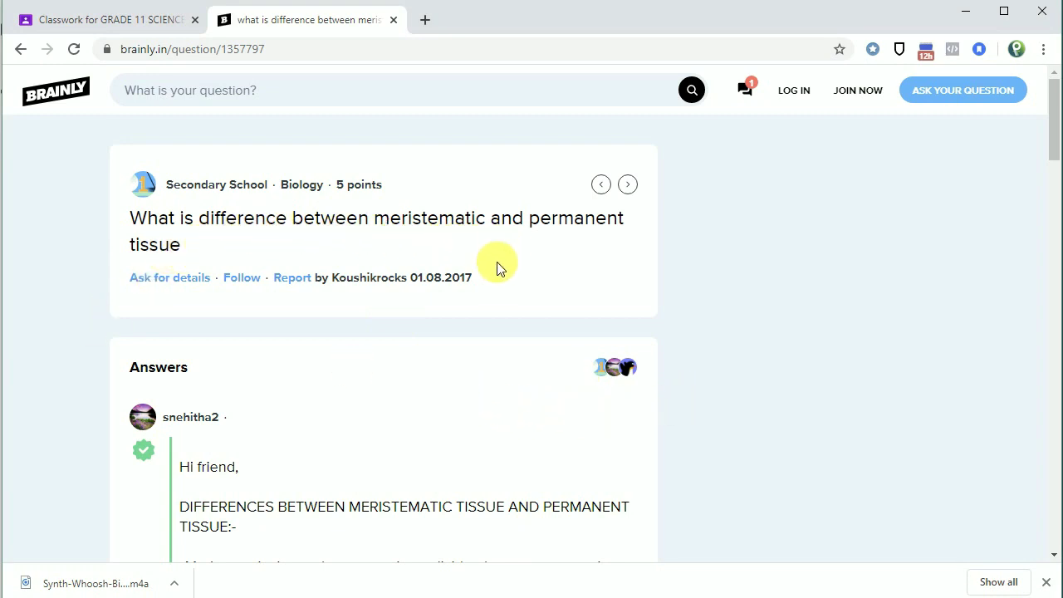
click(260, 50)
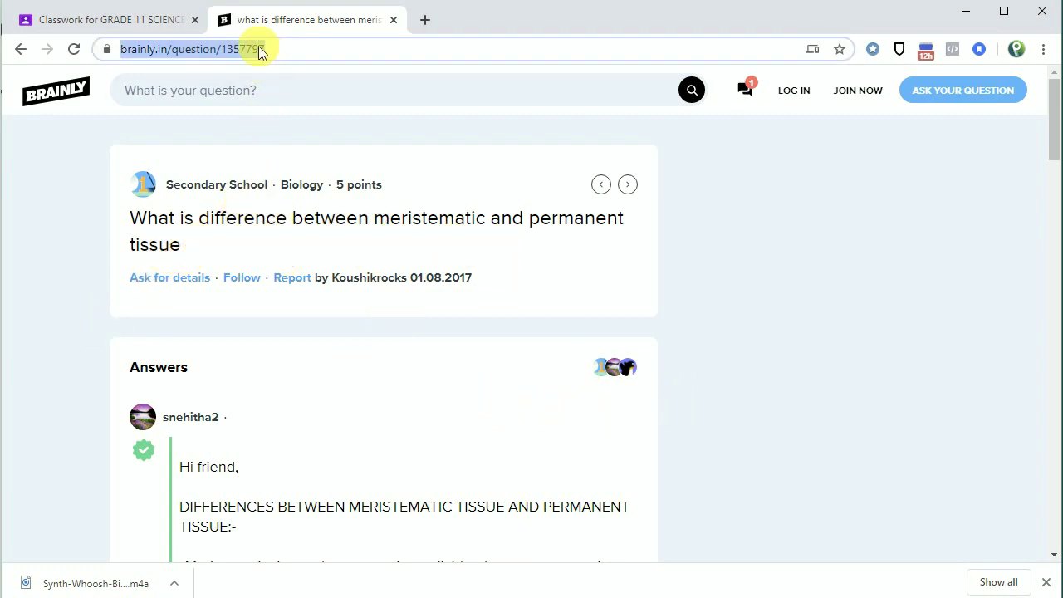
right_click(260, 50)
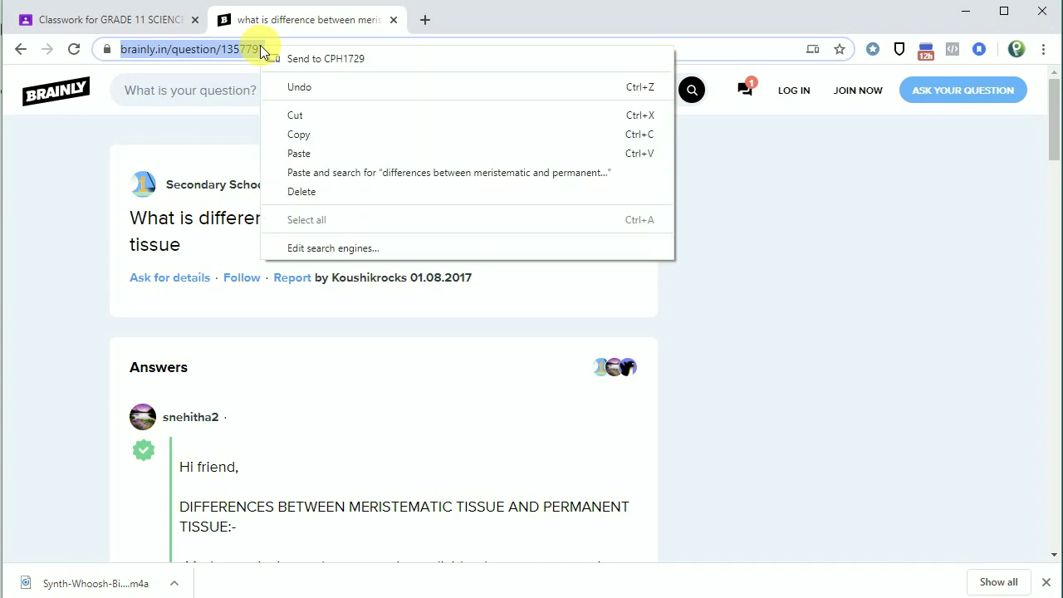
click(302, 134)
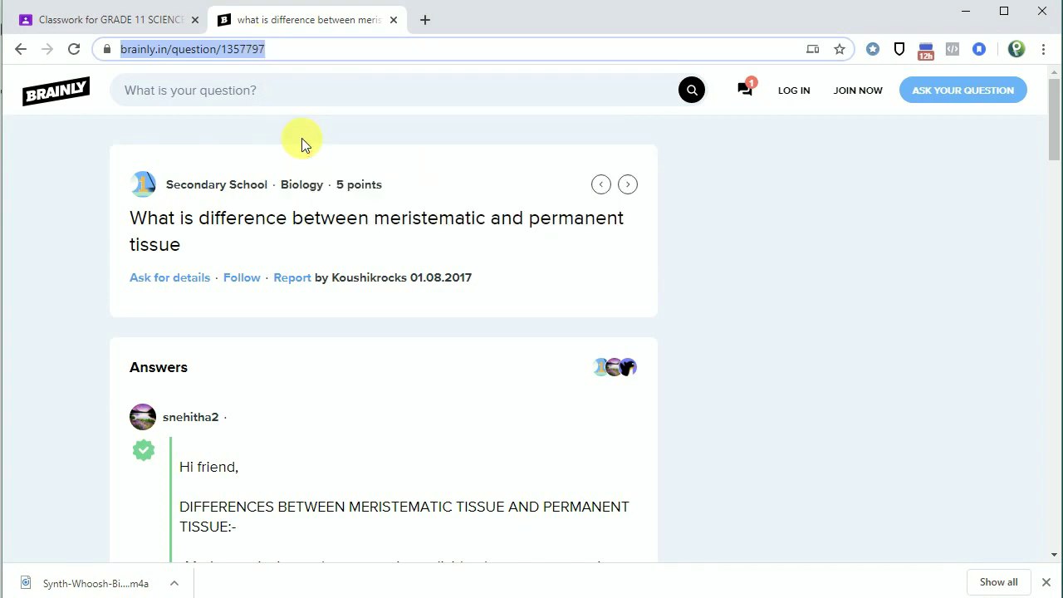
click(111, 21)
click(103, 329)
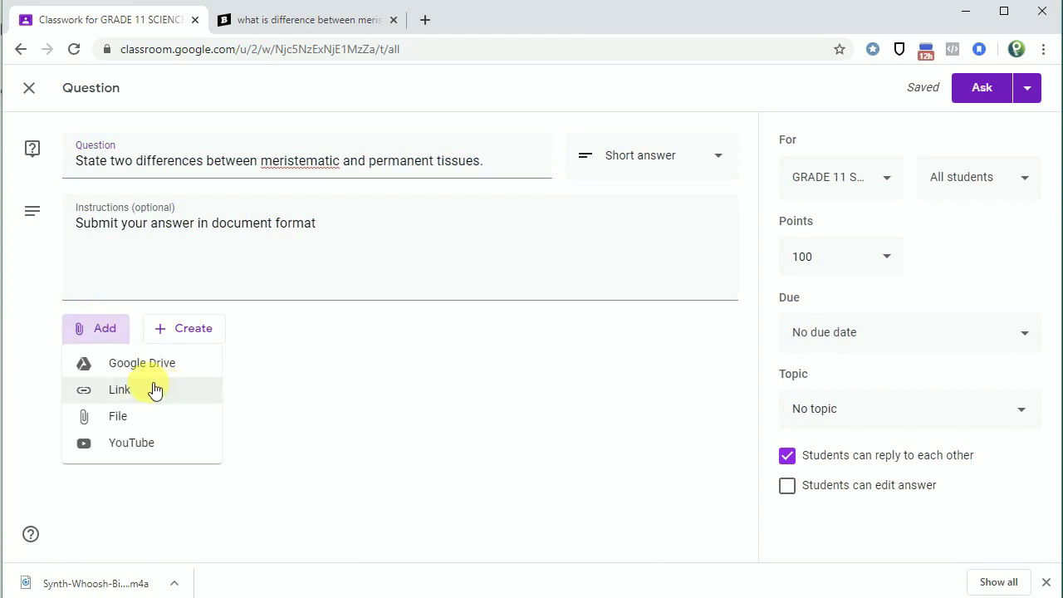
key(ctrl+v)
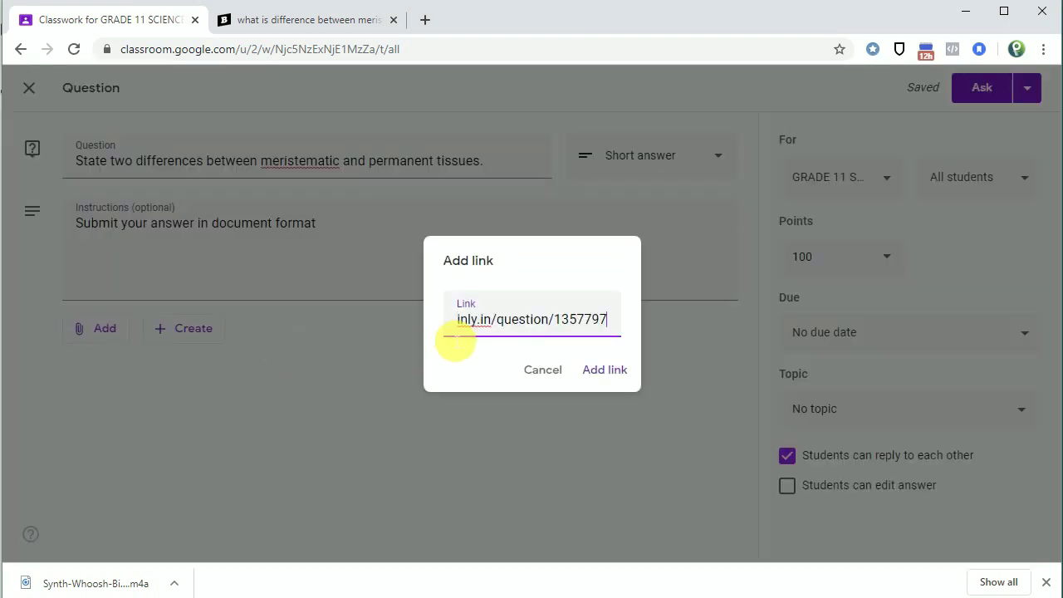
click(624, 378)
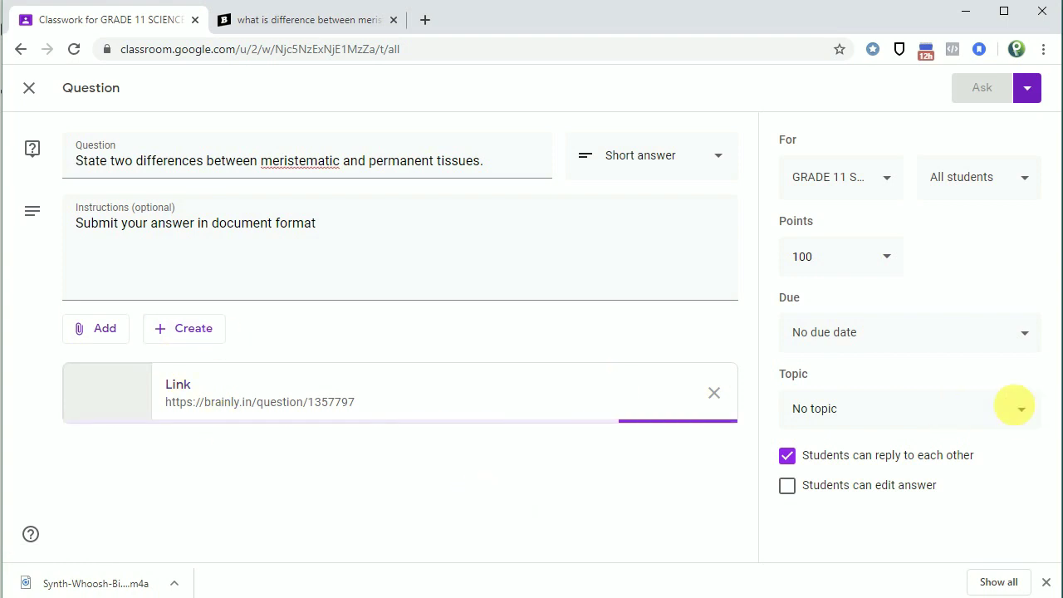
Set the question's points to 20 and its due date to Apr 9, 2020
click(892, 259)
key(ctrl+a)
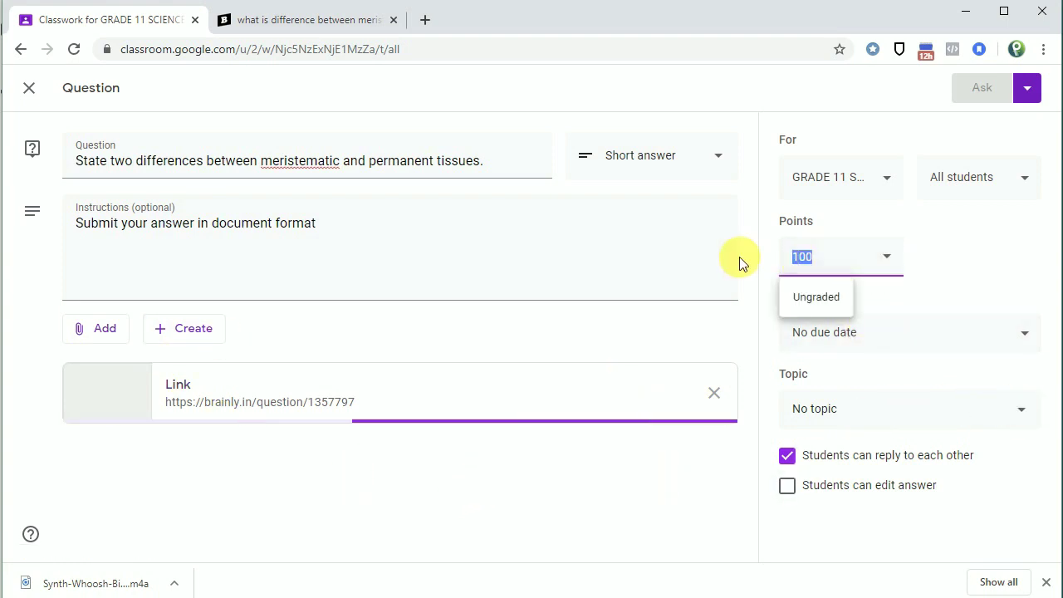
text(20)
click(889, 326)
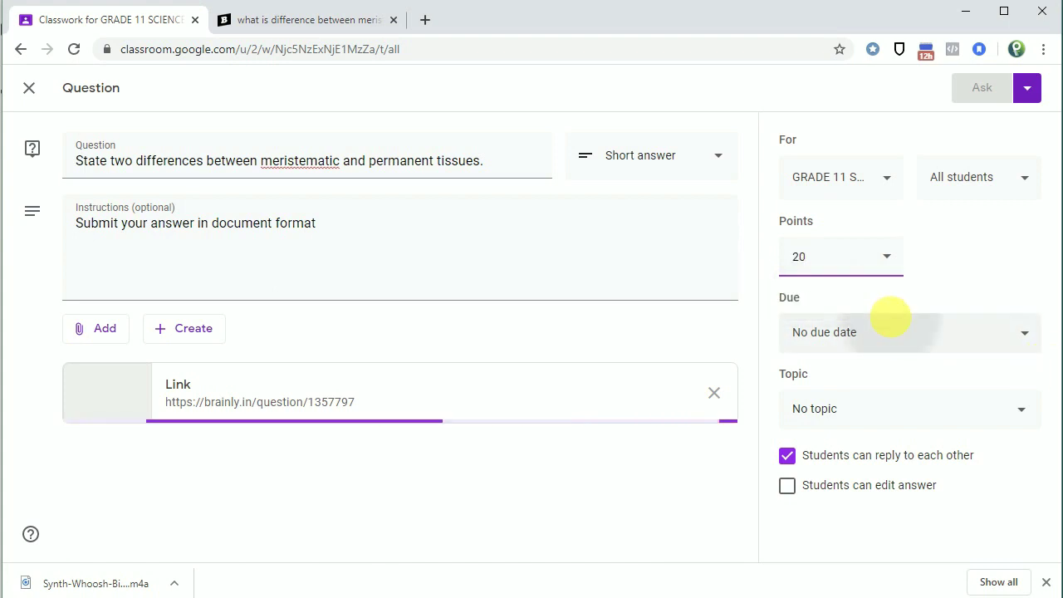
click(849, 408)
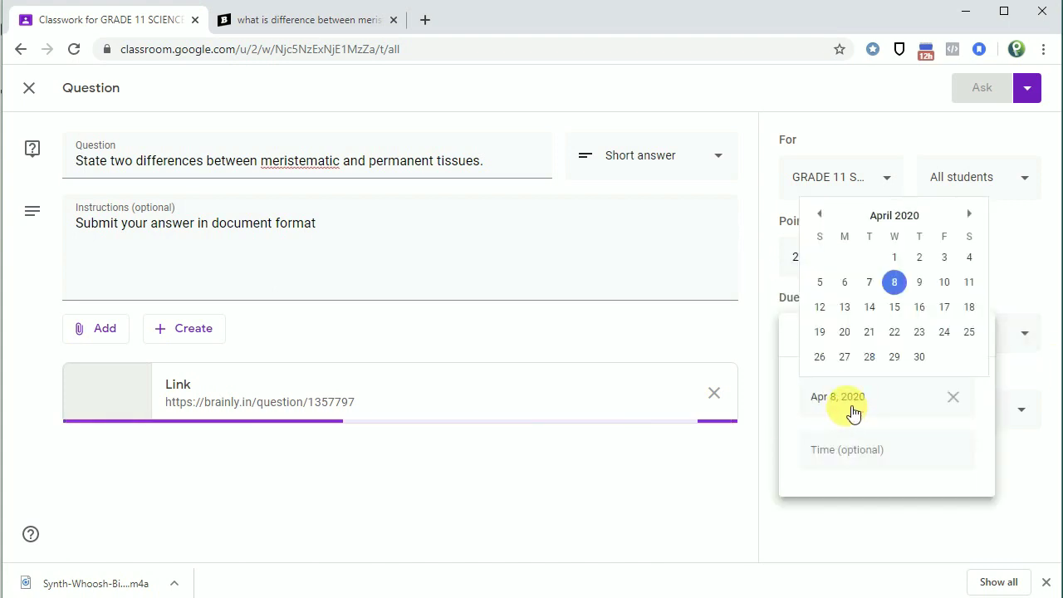
click(919, 283)
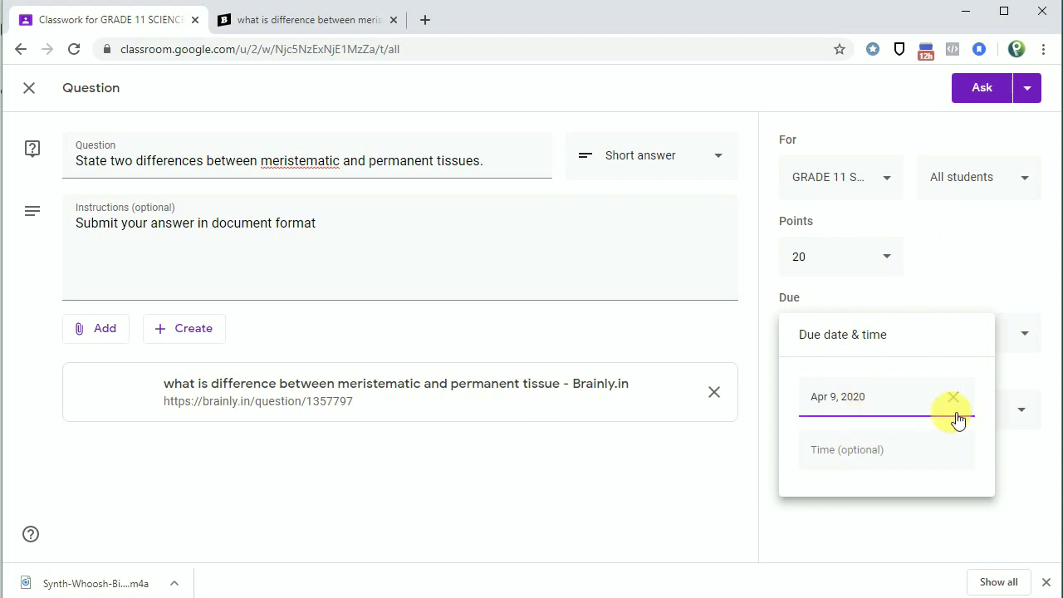
click(711, 517)
Assign the question to the topic "Ch 01 - Living Tissues" and post it to the class
click(847, 420)
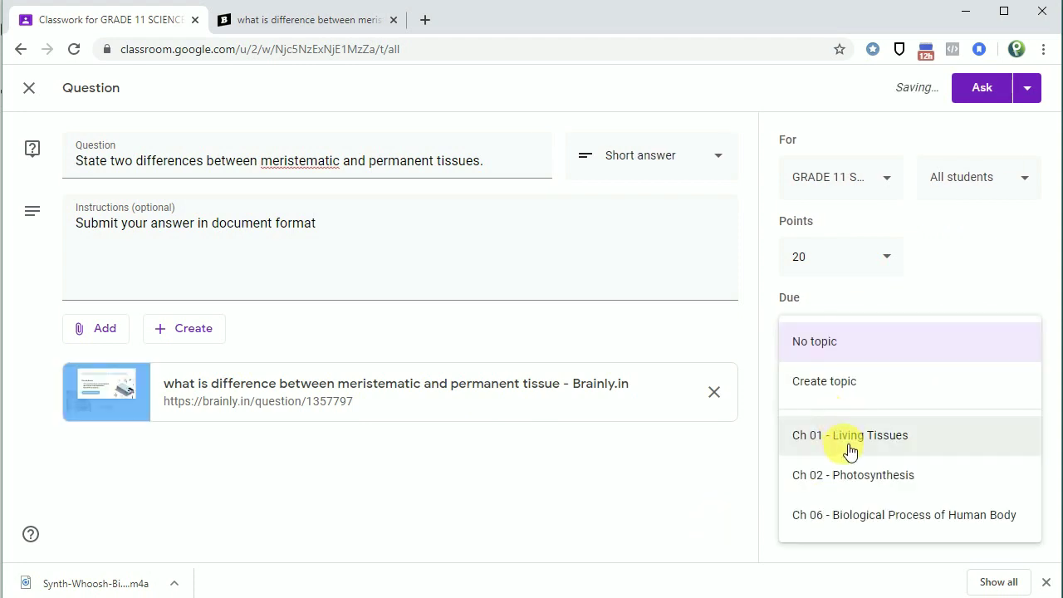
click(856, 446)
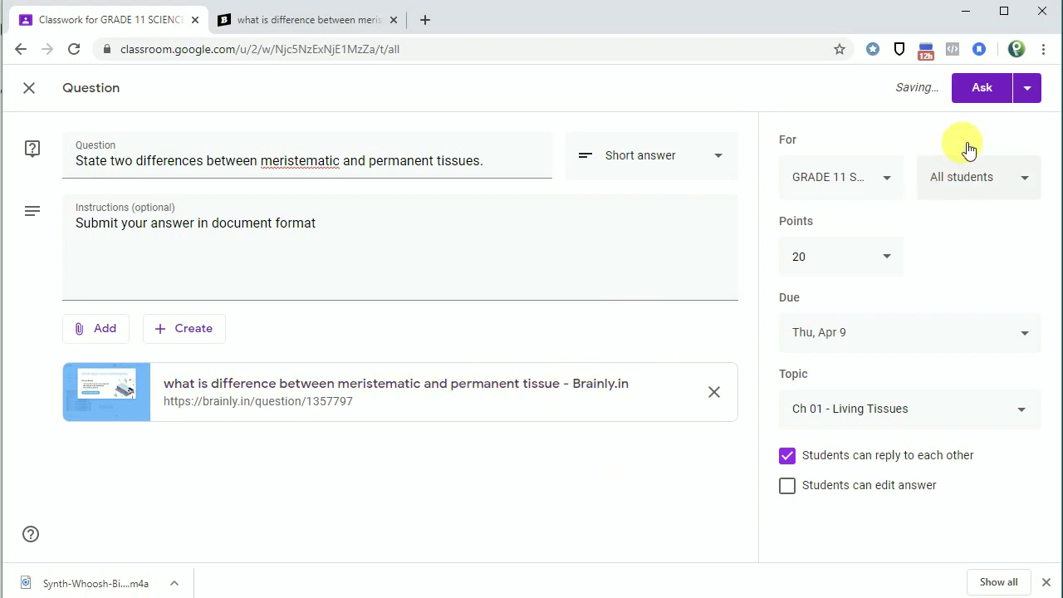
click(983, 91)
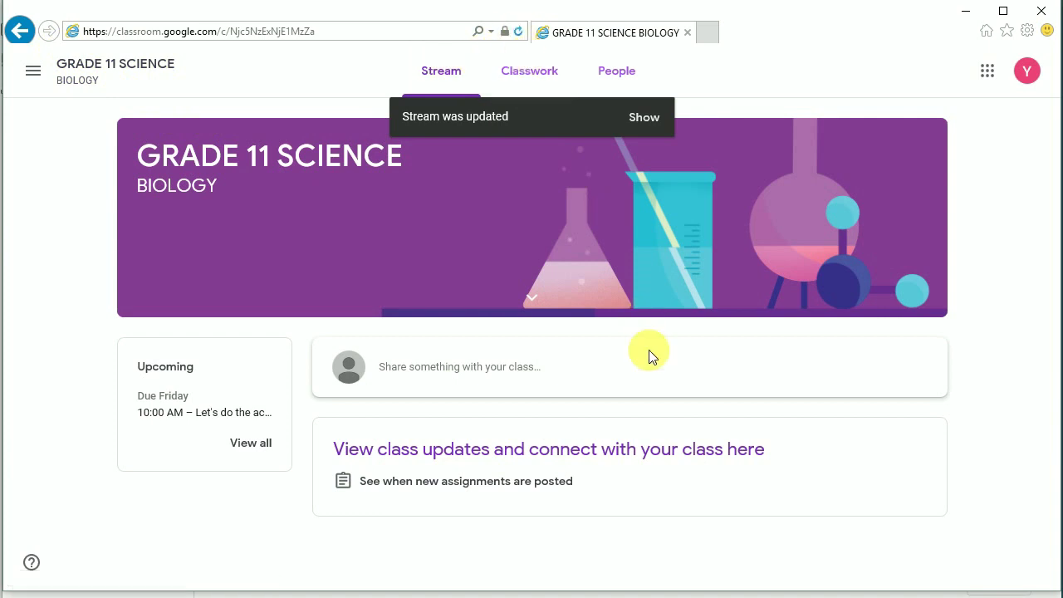
Refresh the student's class stream in Internet Explorer, dismiss the posting tip, and open the new question about meristematic and permanent tissues
click(638, 117)
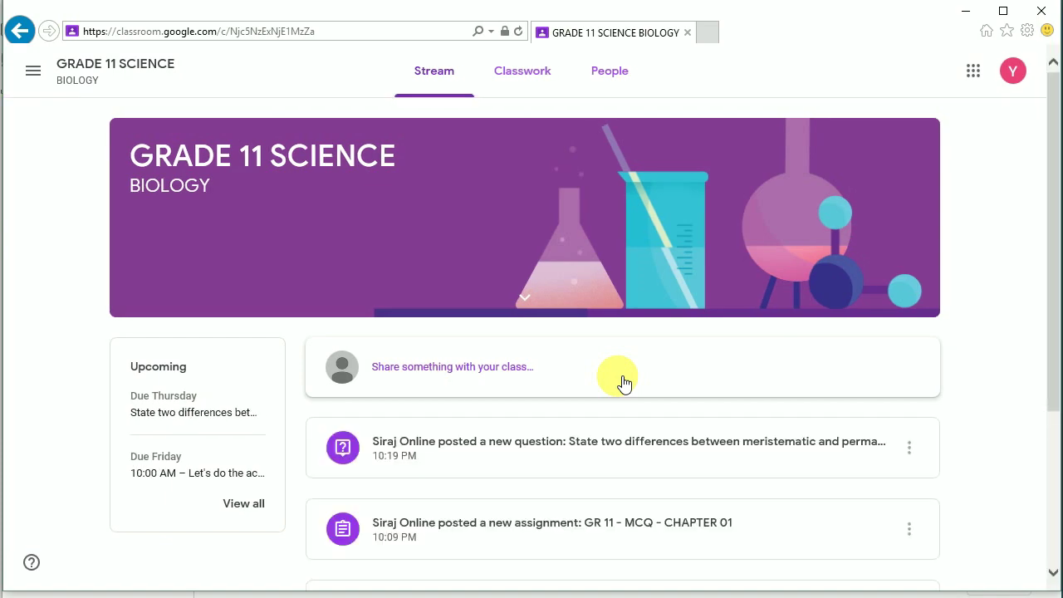
scroll(622, 381, down, 2)
scroll(149, 357, down, 2)
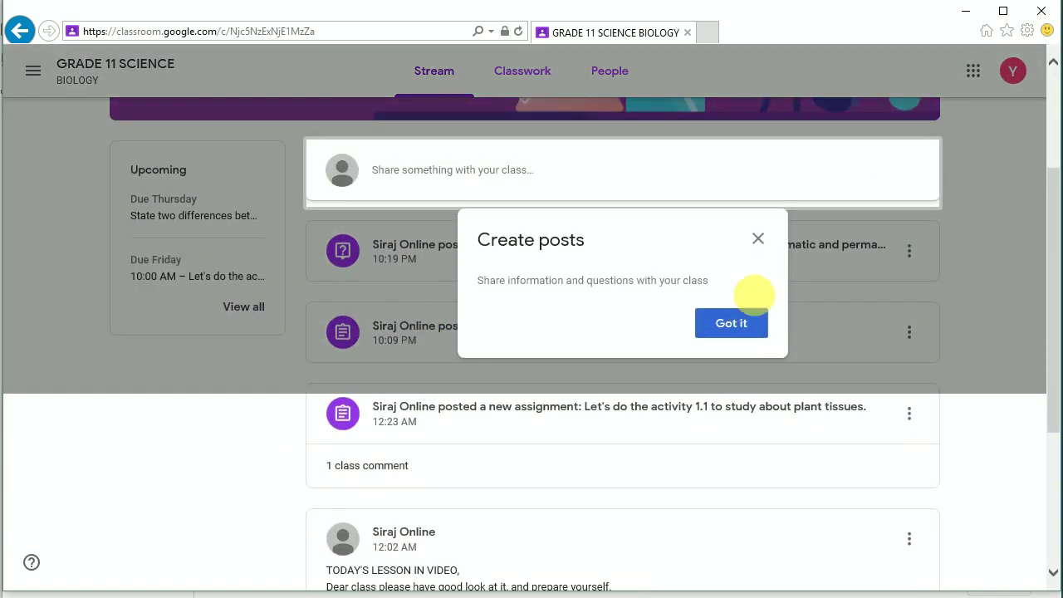
click(759, 238)
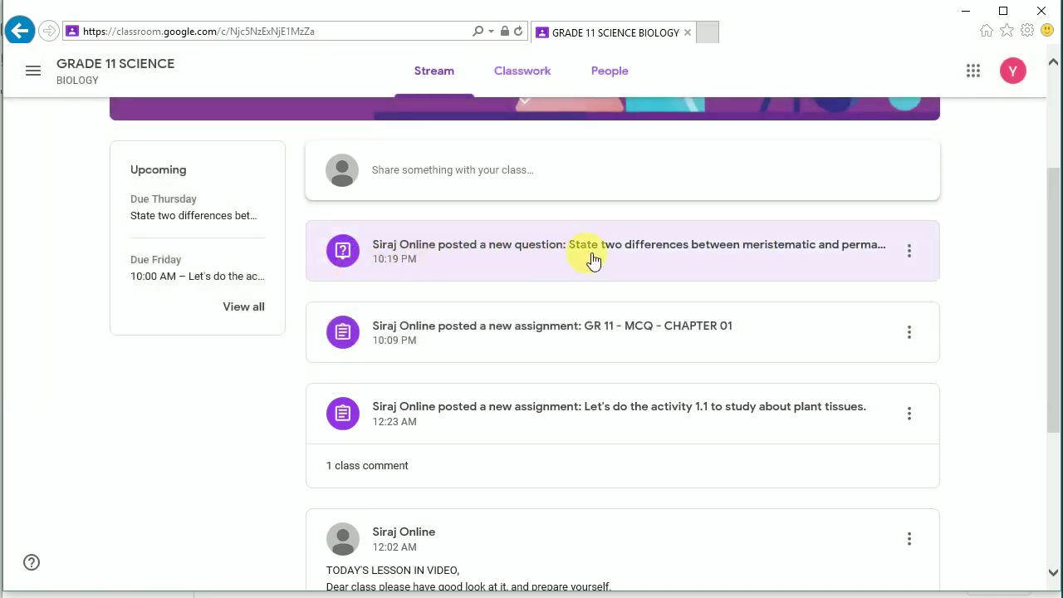
click(663, 260)
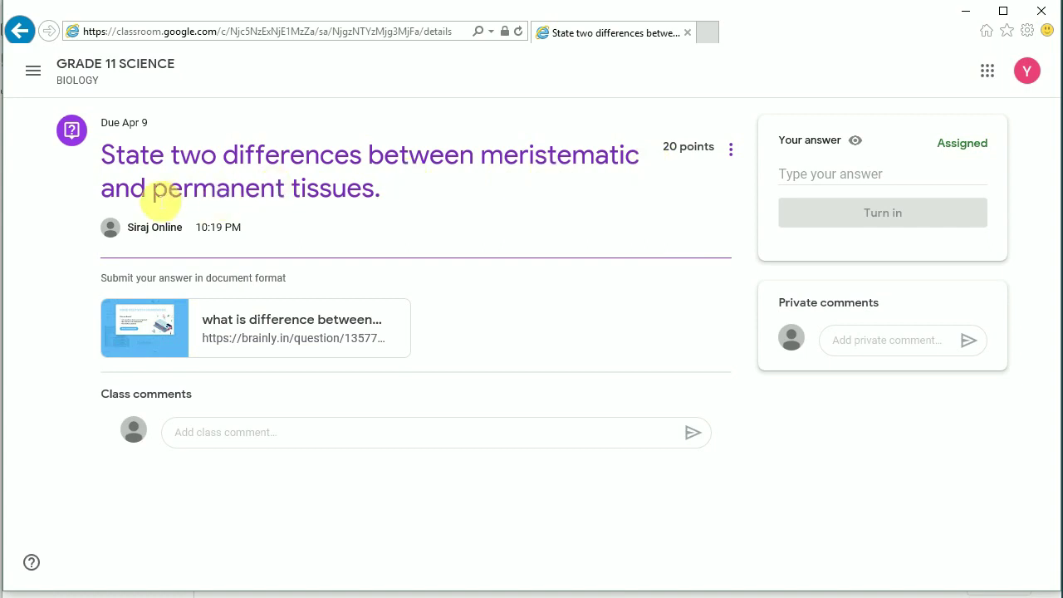
Open the question's attached Brainly link and review the answers on the differences between meristematic and permanent tissue
click(284, 339)
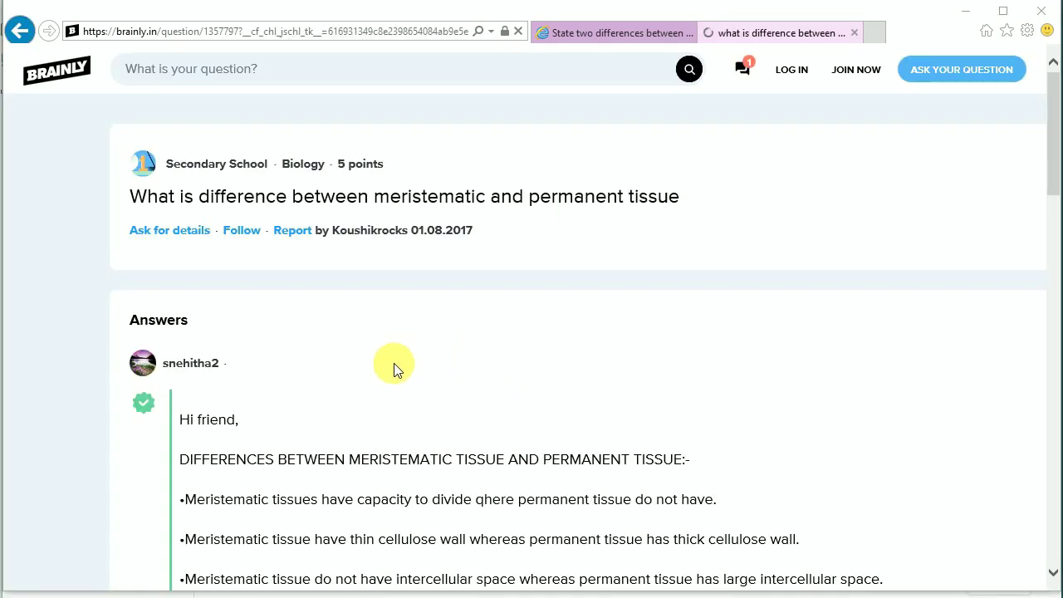
scroll(458, 329, down, 2)
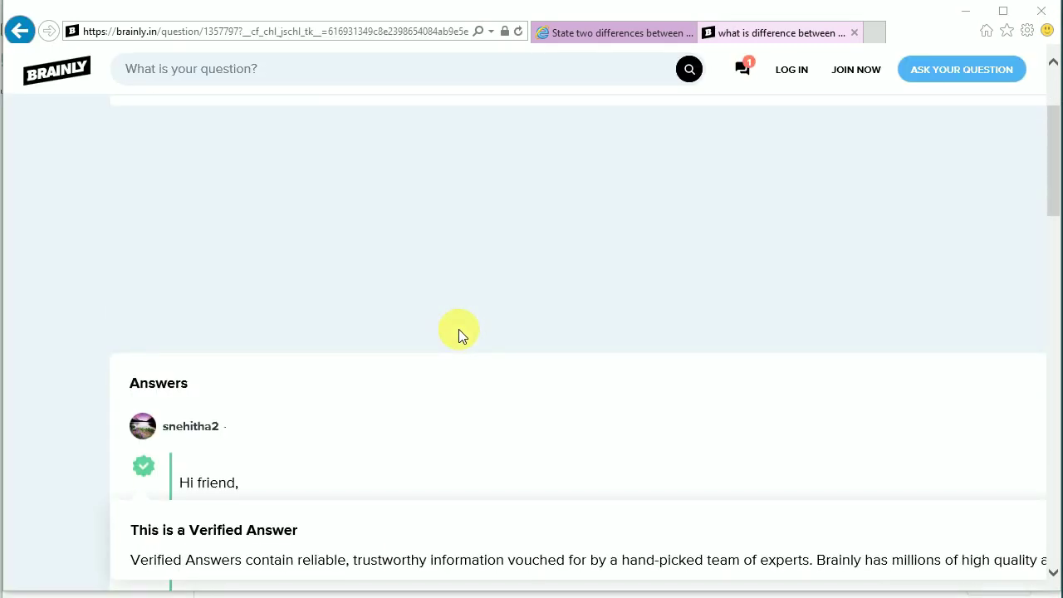
scroll(458, 328, down, 8)
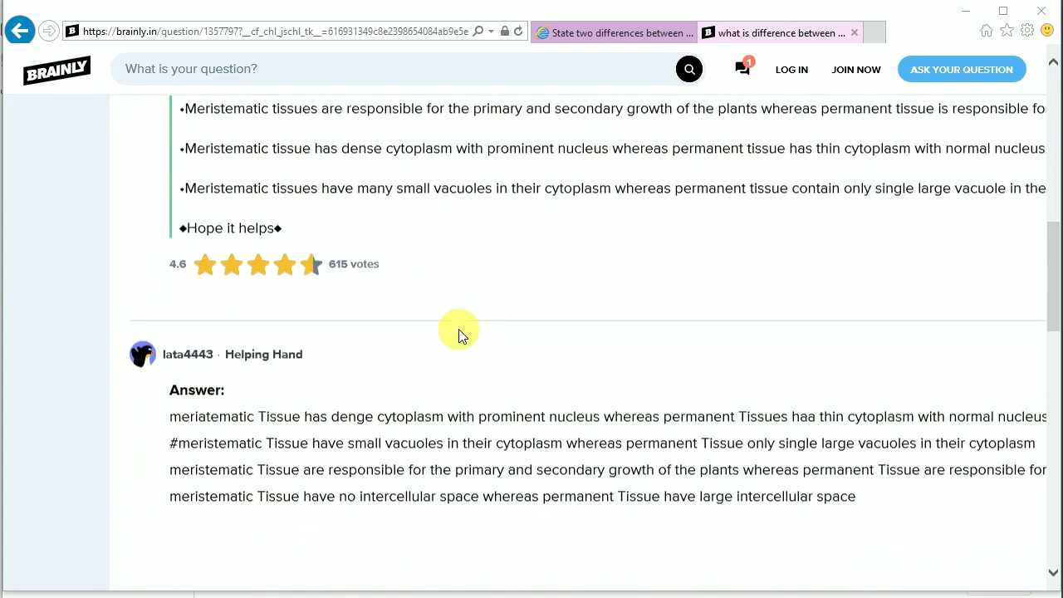
scroll(459, 329, down, 5)
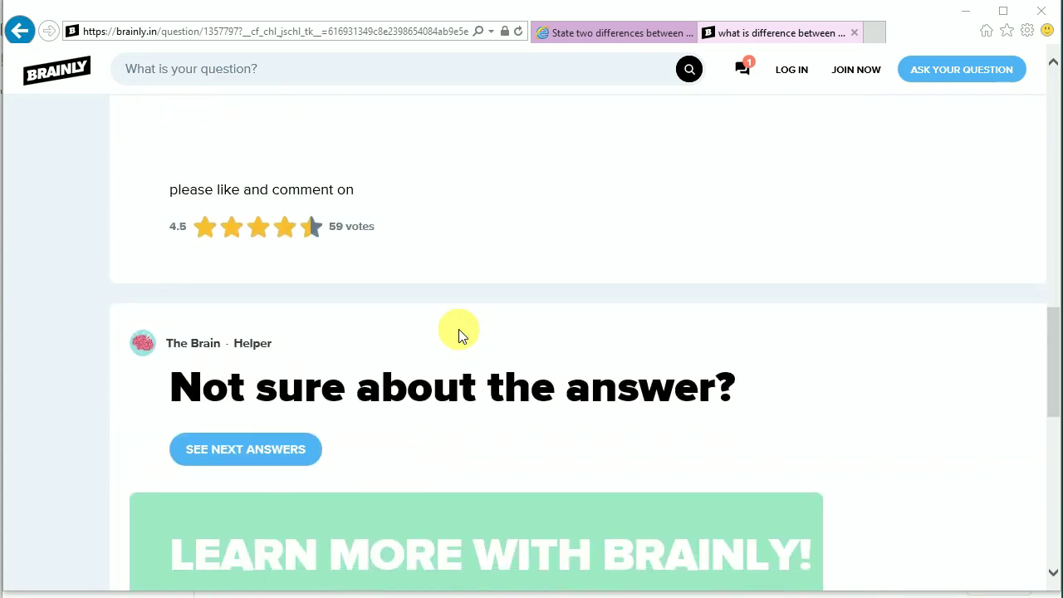
scroll(676, 343, up, 10)
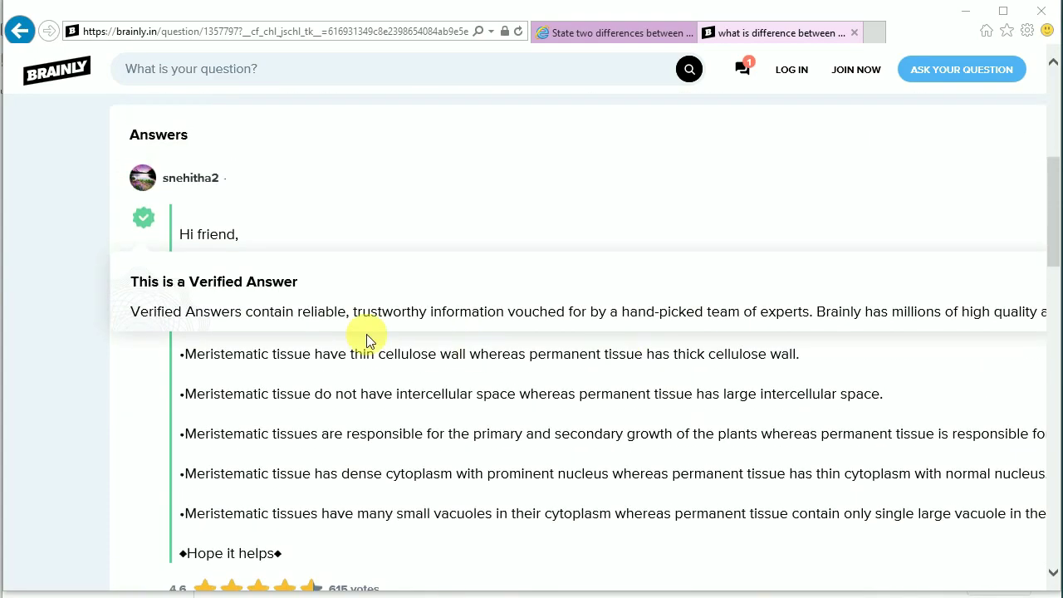
Copy the first two differences between meristematic and permanent tissue, on cell walls and intercellular space, from the verified Brainly answer
drag(193, 360, 484, 365)
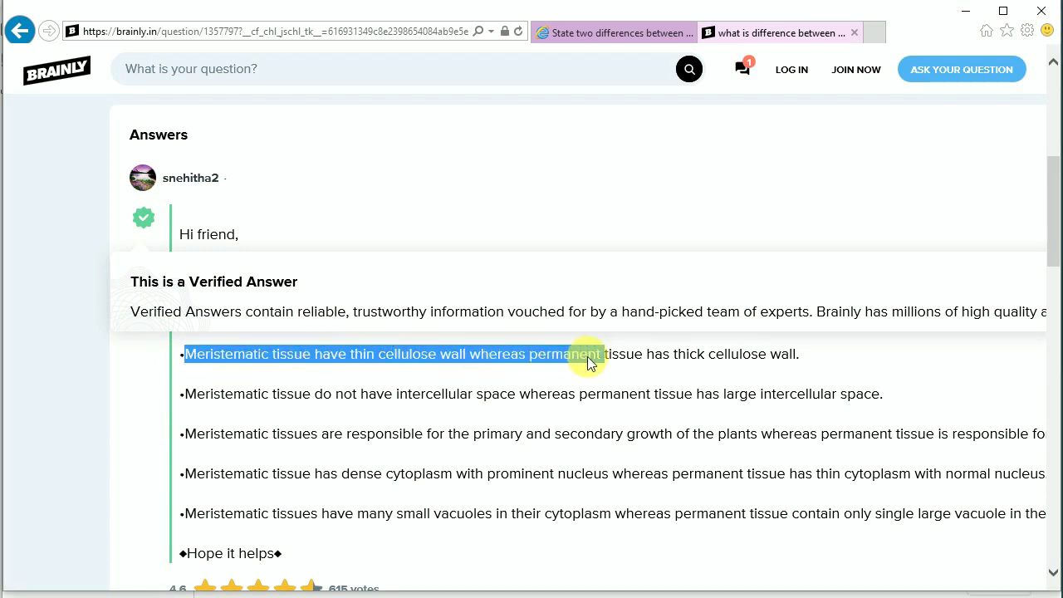
drag(587, 356, 696, 357)
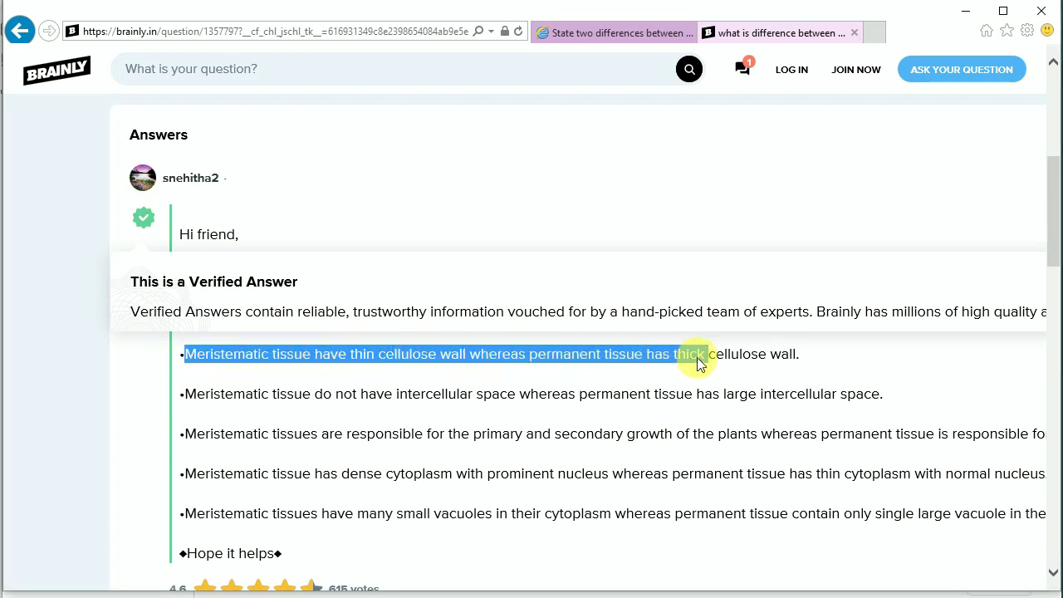
click(234, 385)
drag(198, 398, 885, 406)
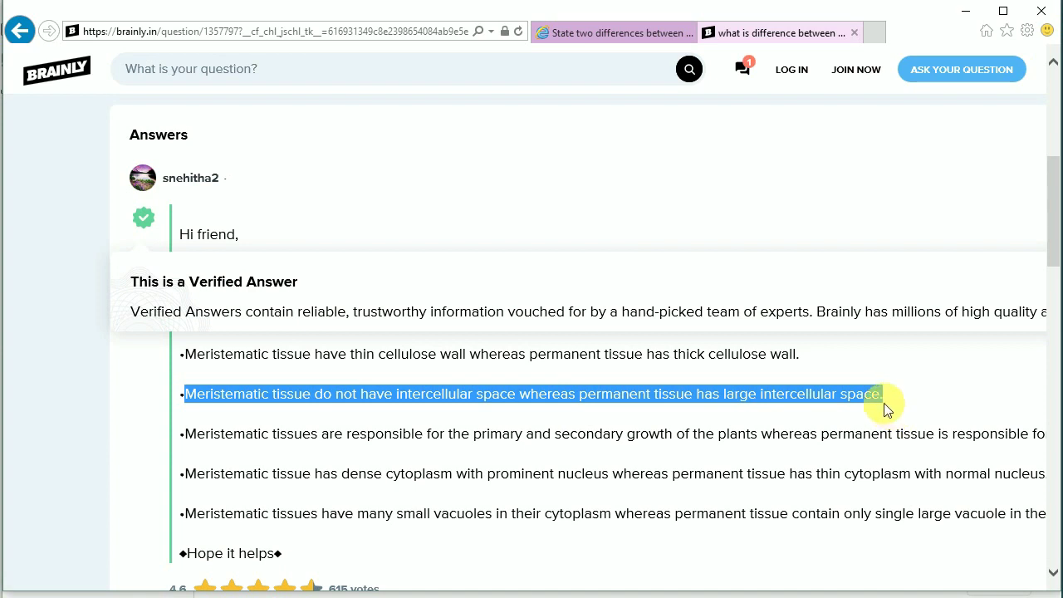
click(401, 443)
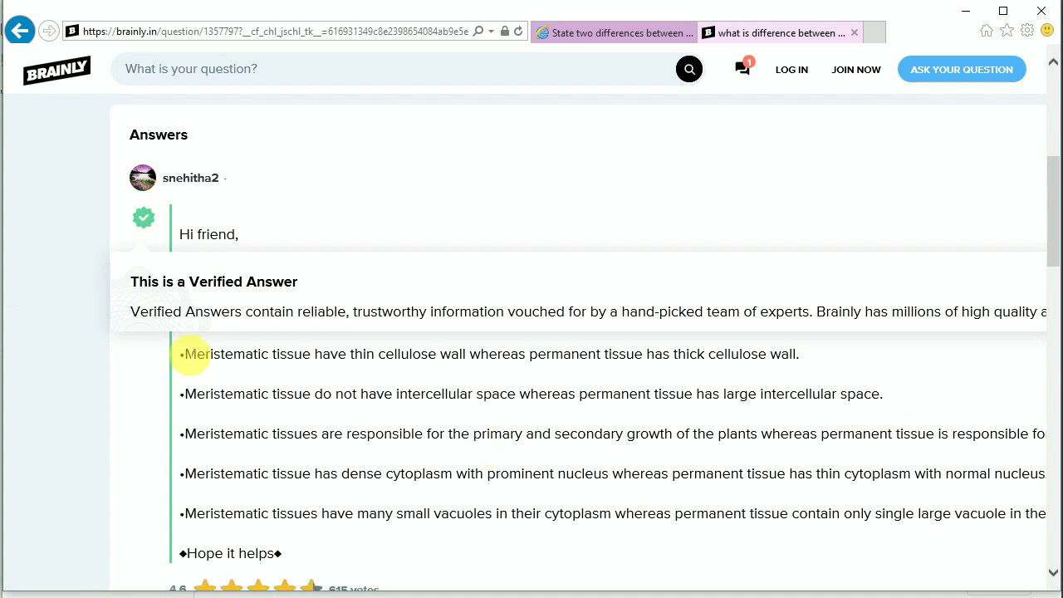
drag(185, 351, 978, 415)
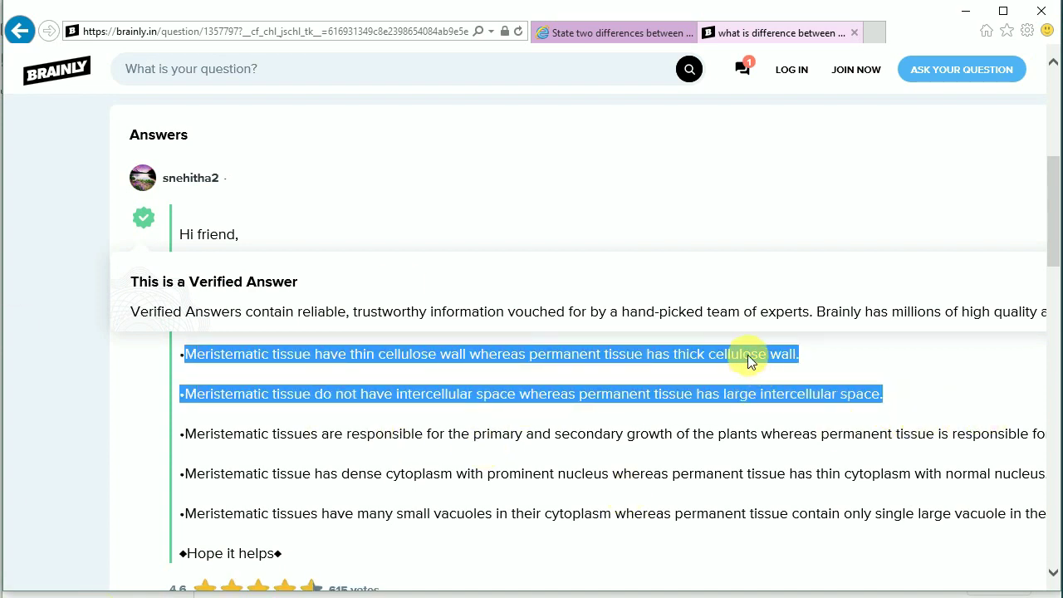
right_click(584, 355)
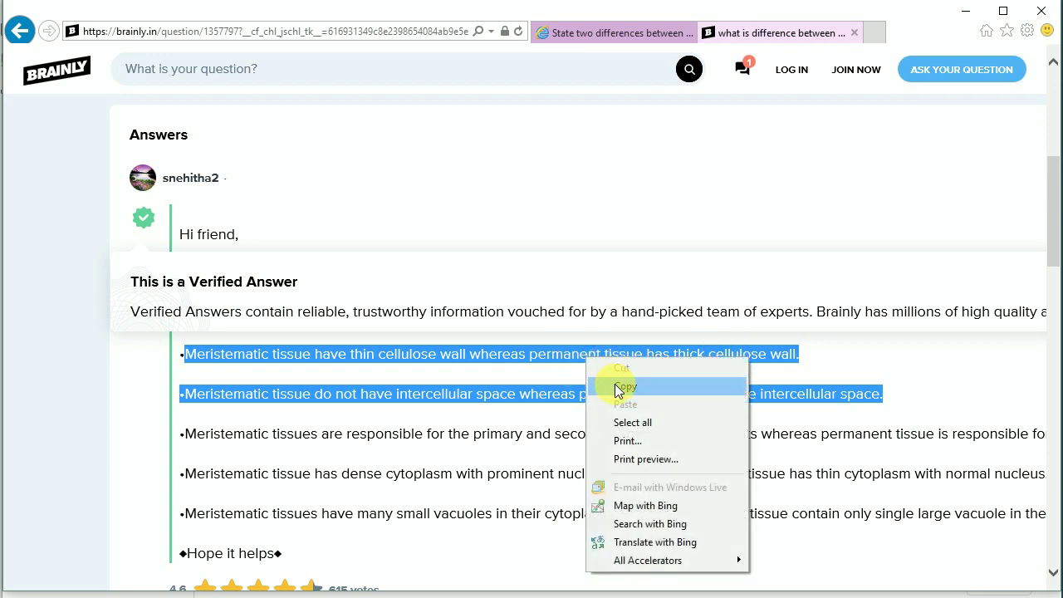
click(614, 384)
Paste the copied text as the student's answer to the Classroom question and delete the Brainly "Read more" reference and link
click(578, 33)
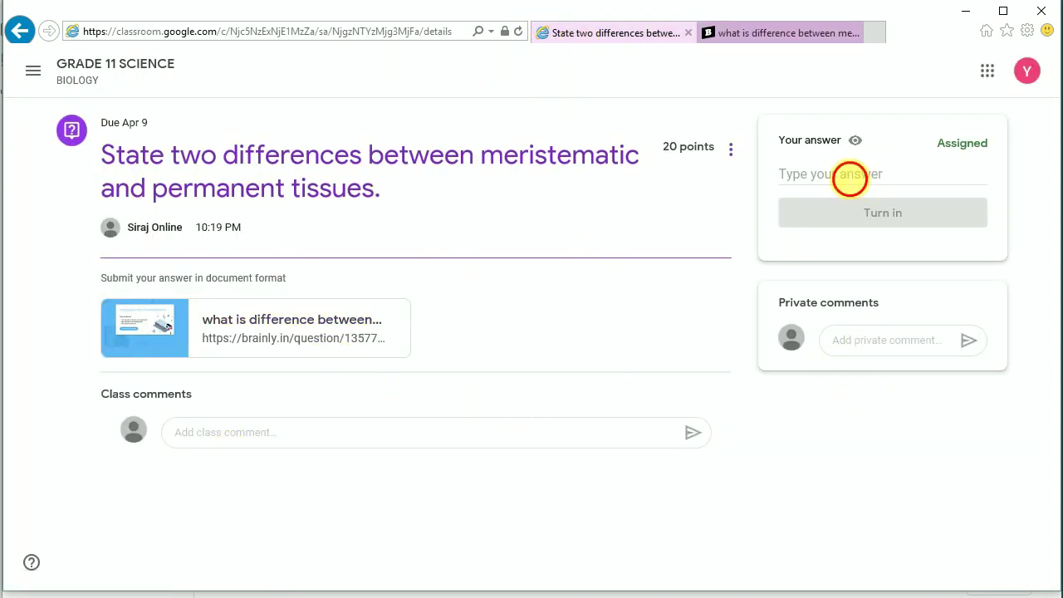
click(848, 177)
right_click(845, 177)
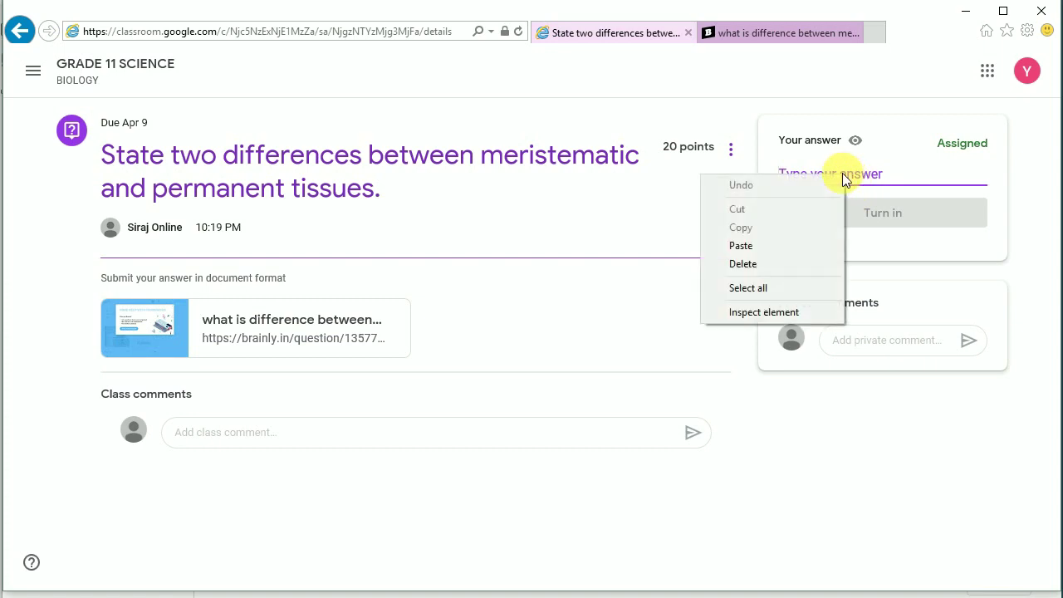
click(760, 250)
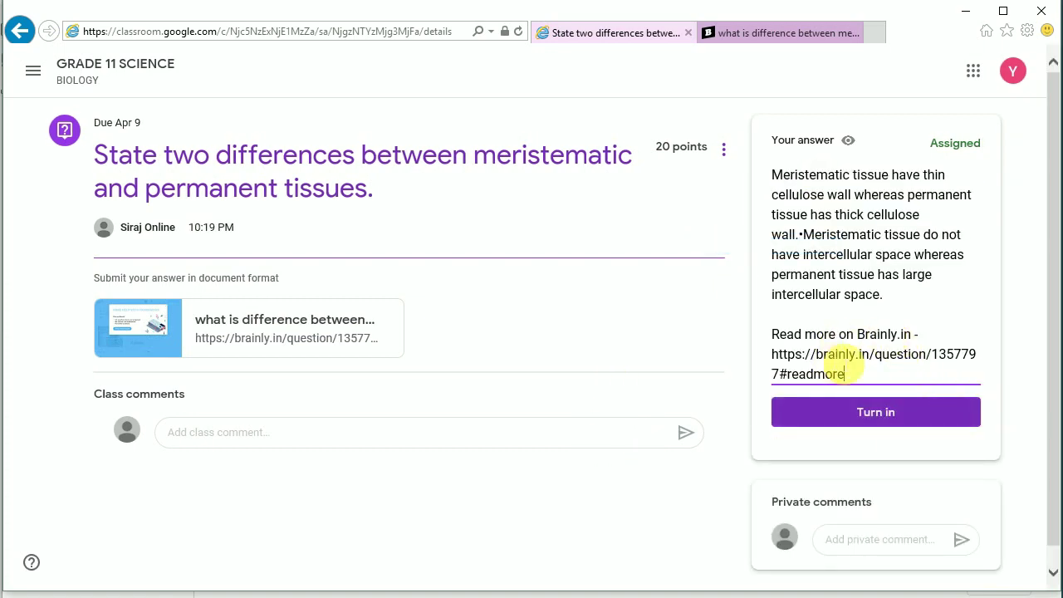
drag(871, 373, 767, 340)
key(BackSpace)
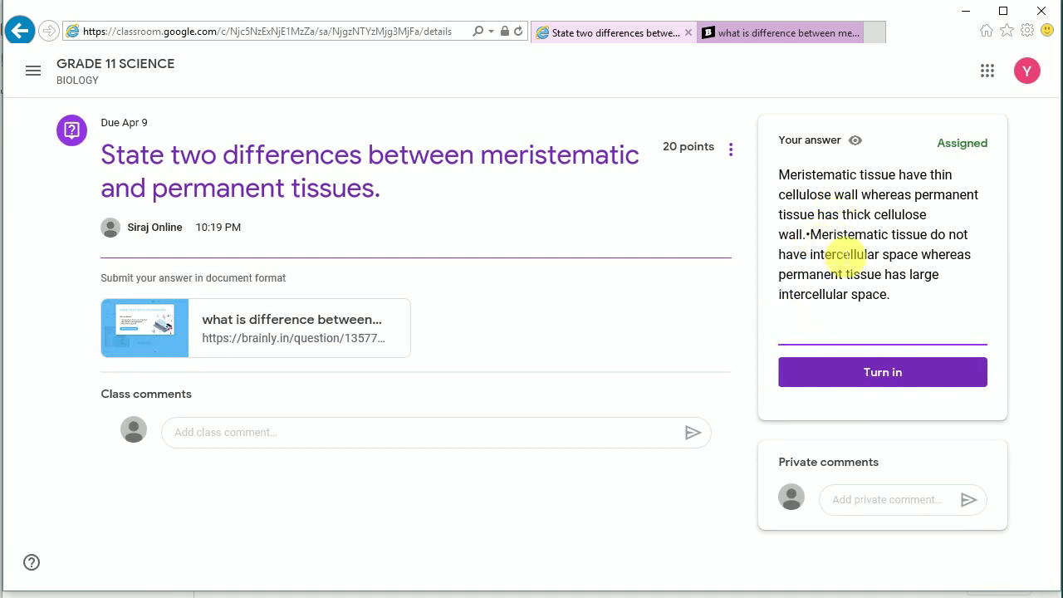
Separate the two differences in the answer with a blank line, turn in the answer and confirm the submission
key(Return)
key(Return)
key(BackSpace)
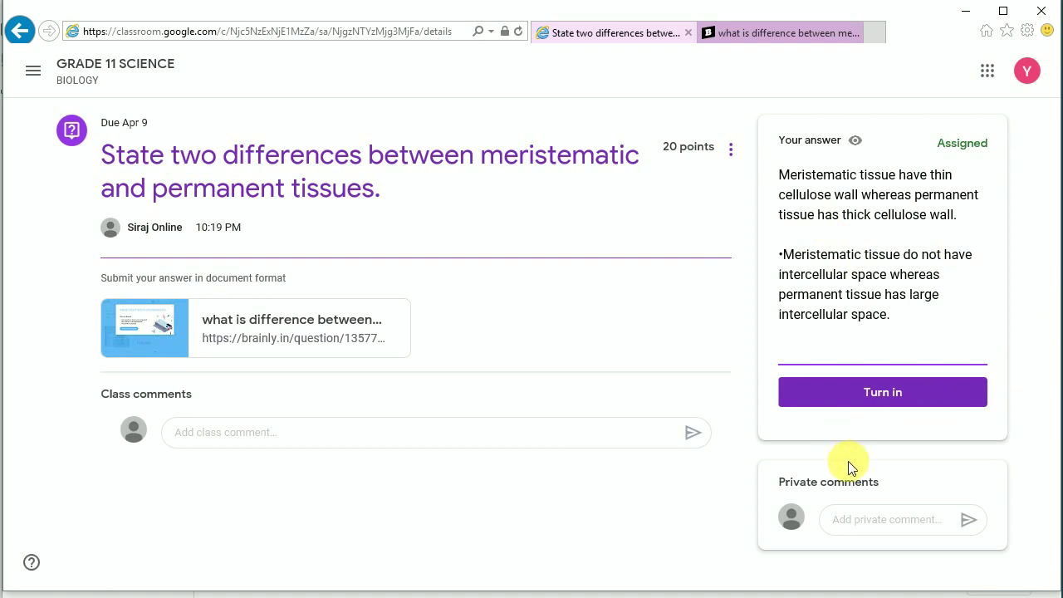
click(864, 398)
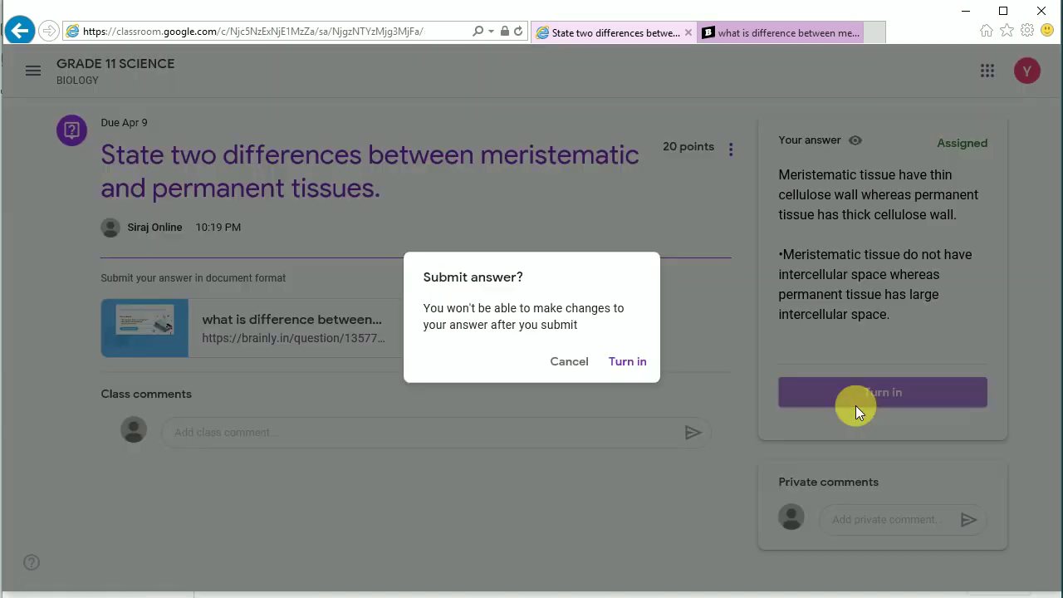
click(629, 361)
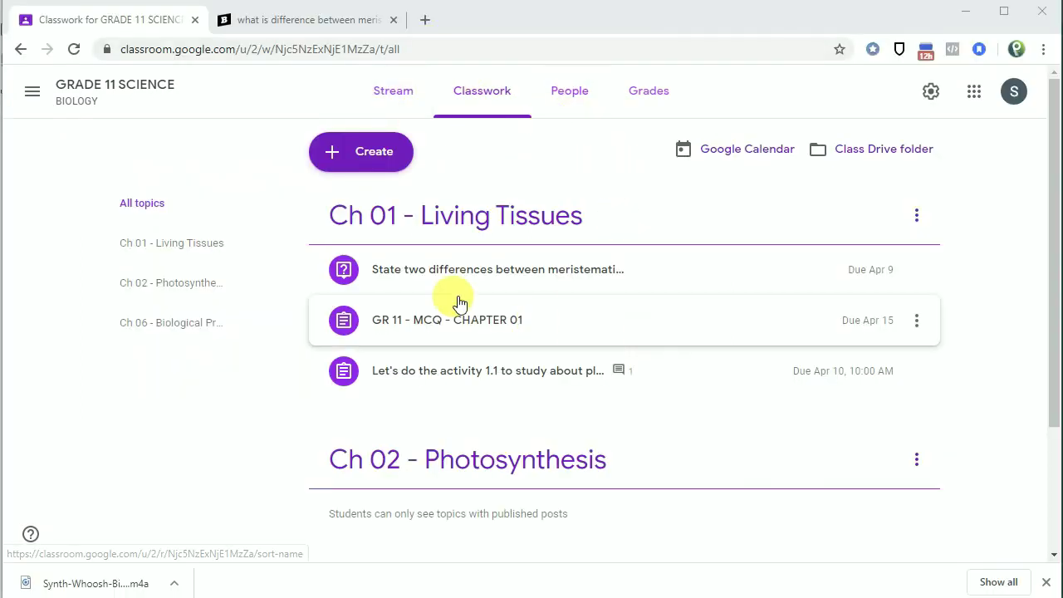
In the teacher's Chrome window, open the turned-in answers to the meristematic tissue question and grade the submitted one 20 out of 20
click(474, 277)
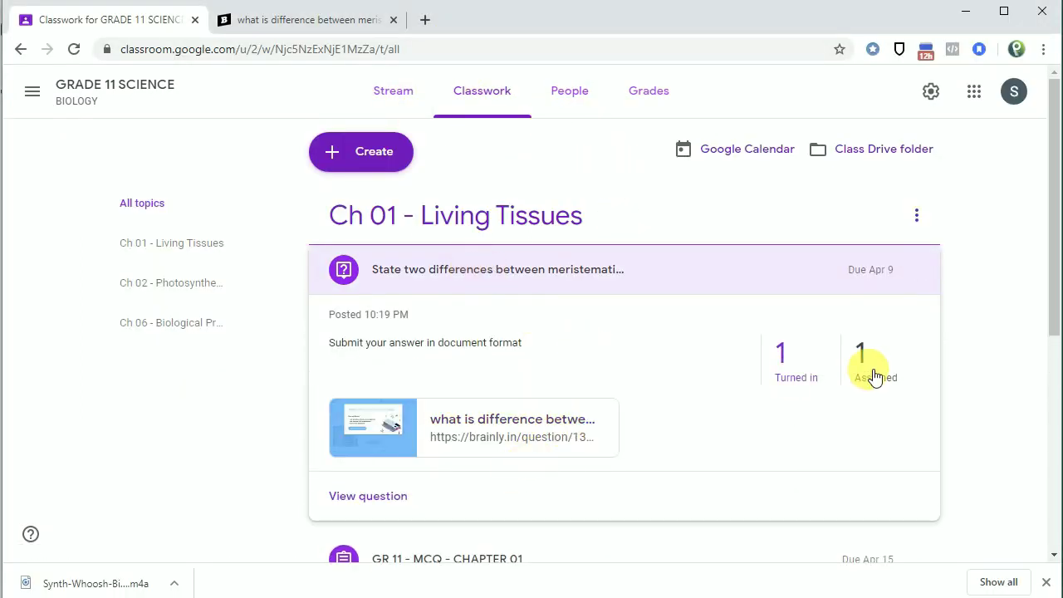
click(795, 384)
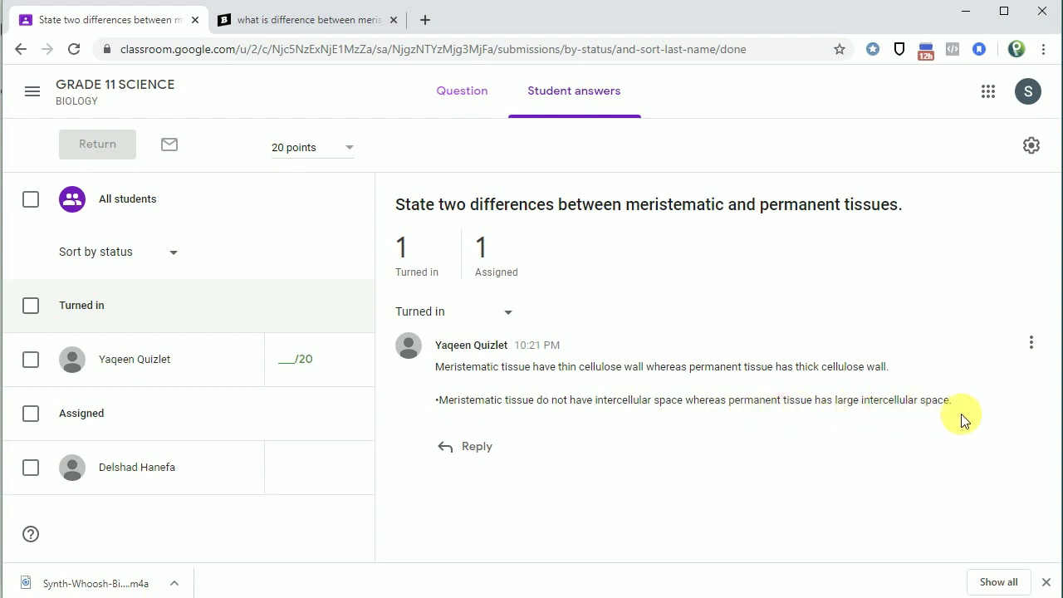
click(288, 361)
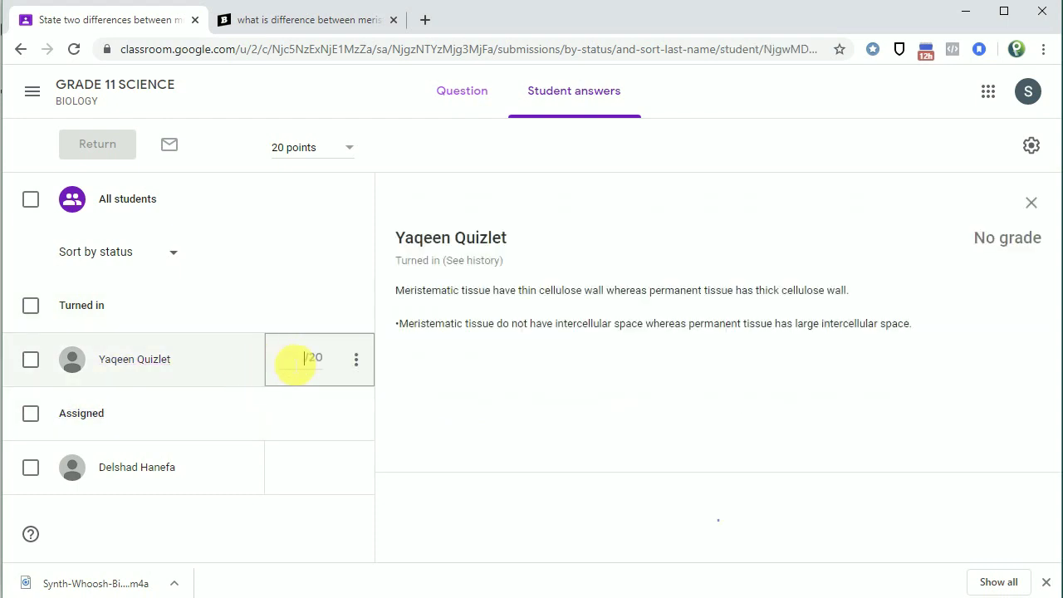
text(20)
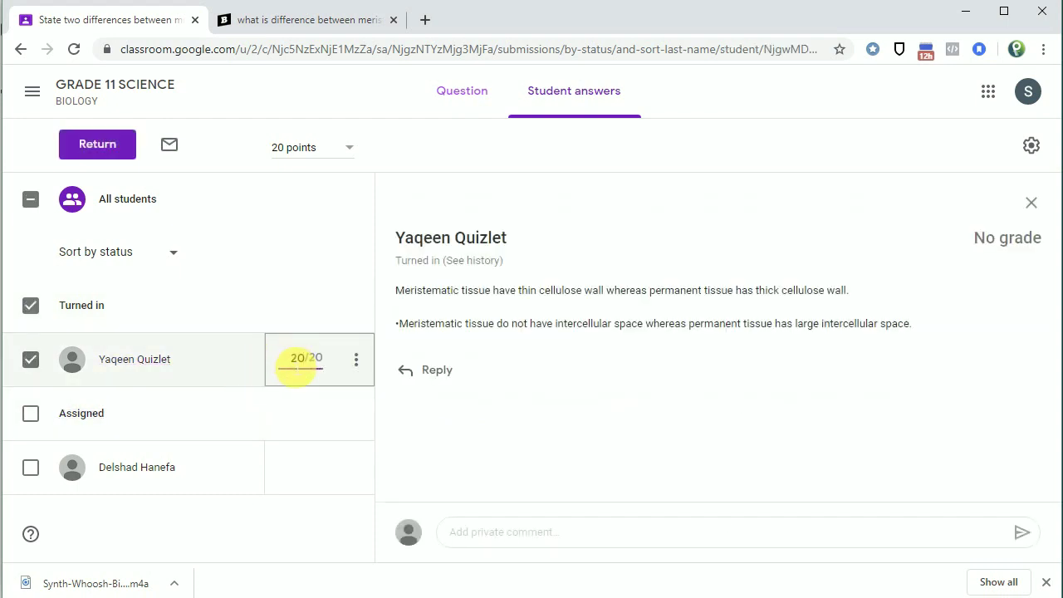
Return the graded answer to the student with the private comment "Fantastic"
click(94, 145)
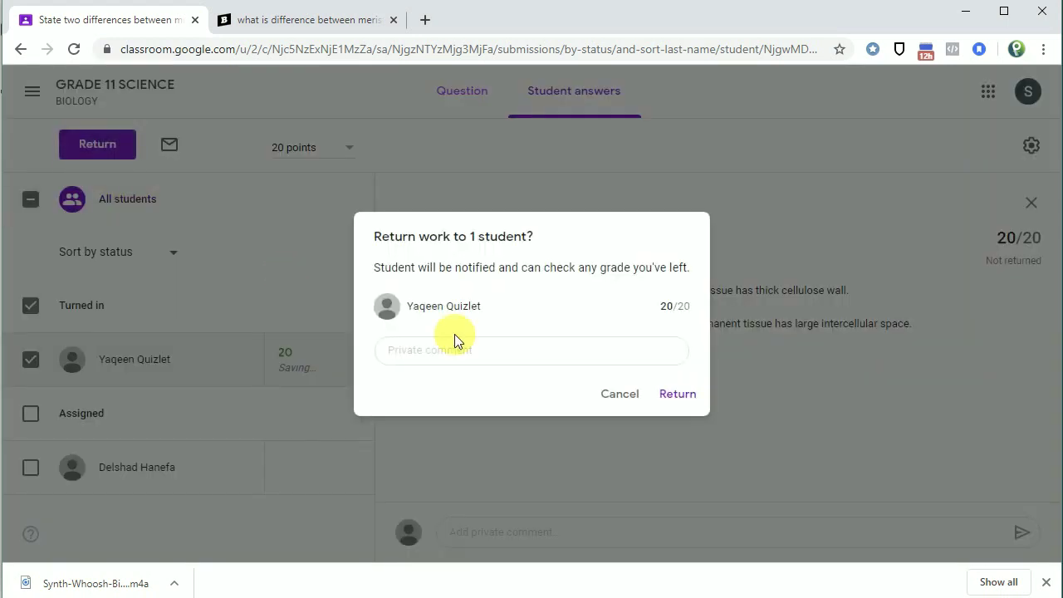
click(562, 358)
text(Fantastic)
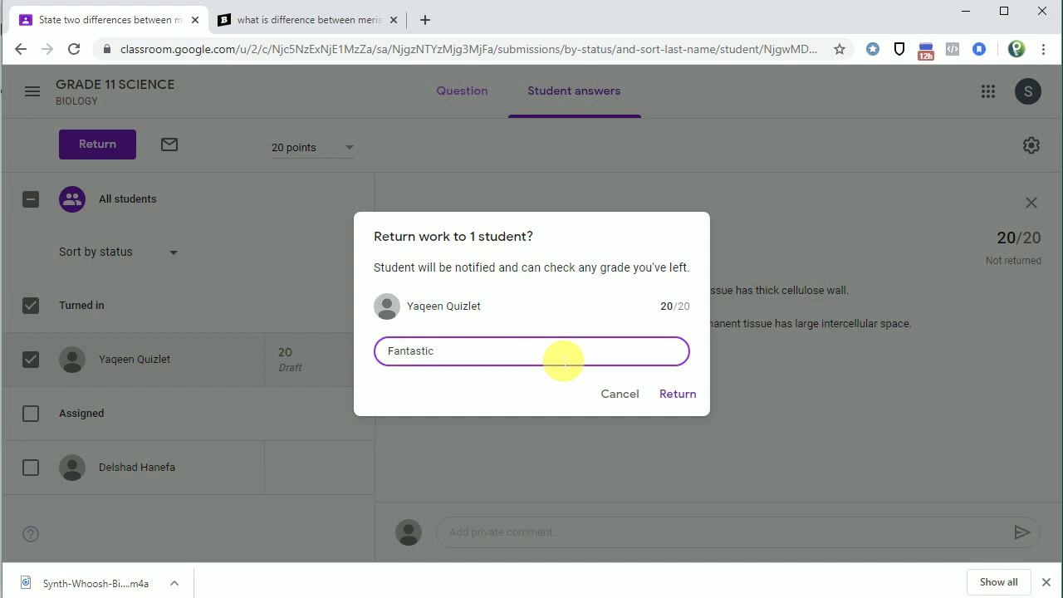
click(672, 393)
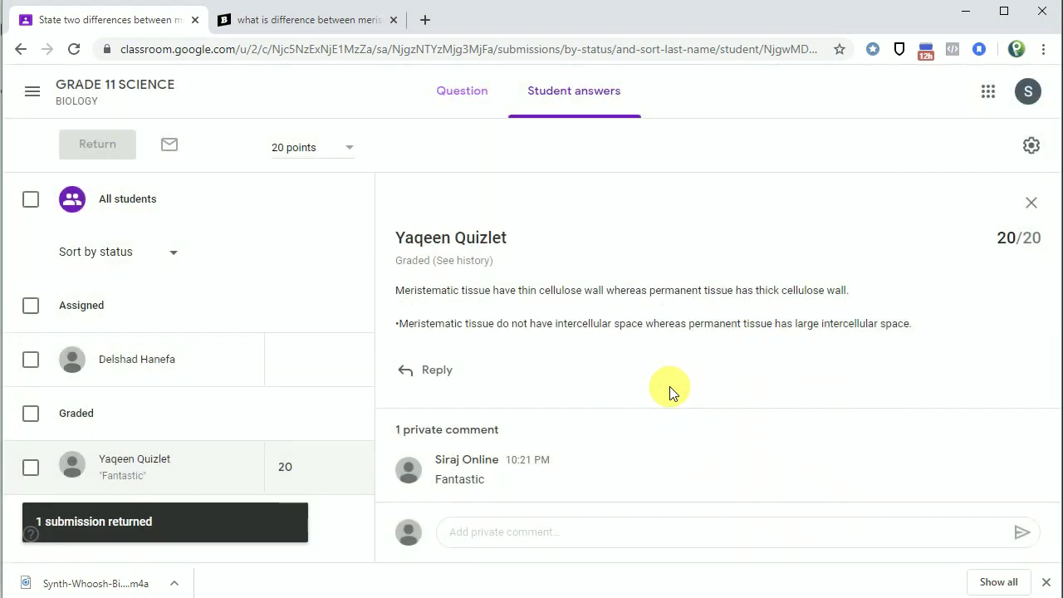
Open the class gradebook and check the grades for the tissue question
click(103, 85)
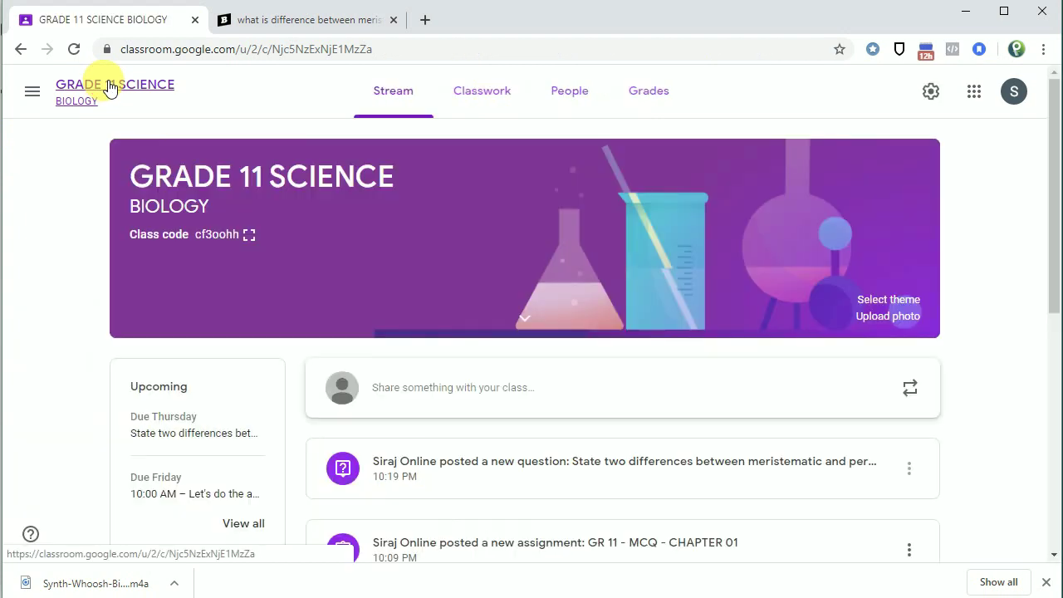
click(652, 93)
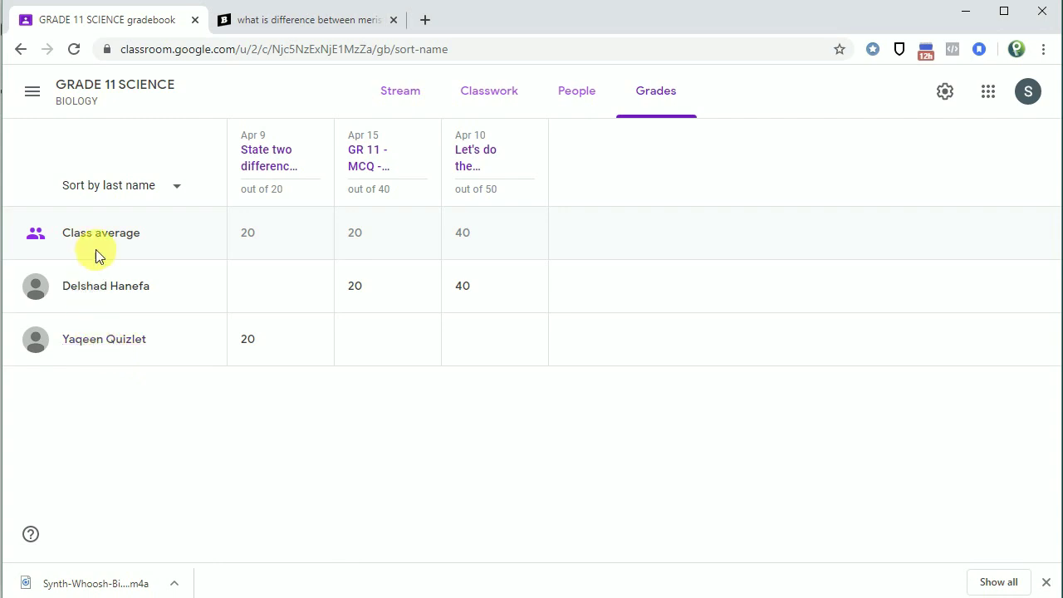
mouse_move(260, 356)
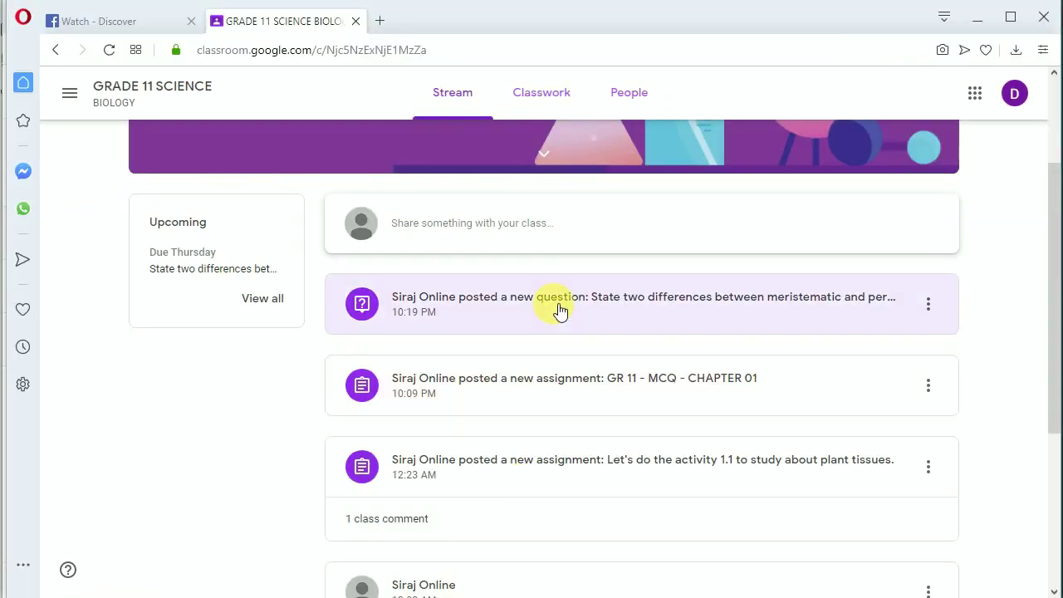
In Opera, open the question as the second student and enter the answer lines "I fdklafdsjk", "fdsjkldsajkf l" and "afjdklajfkd"
click(556, 304)
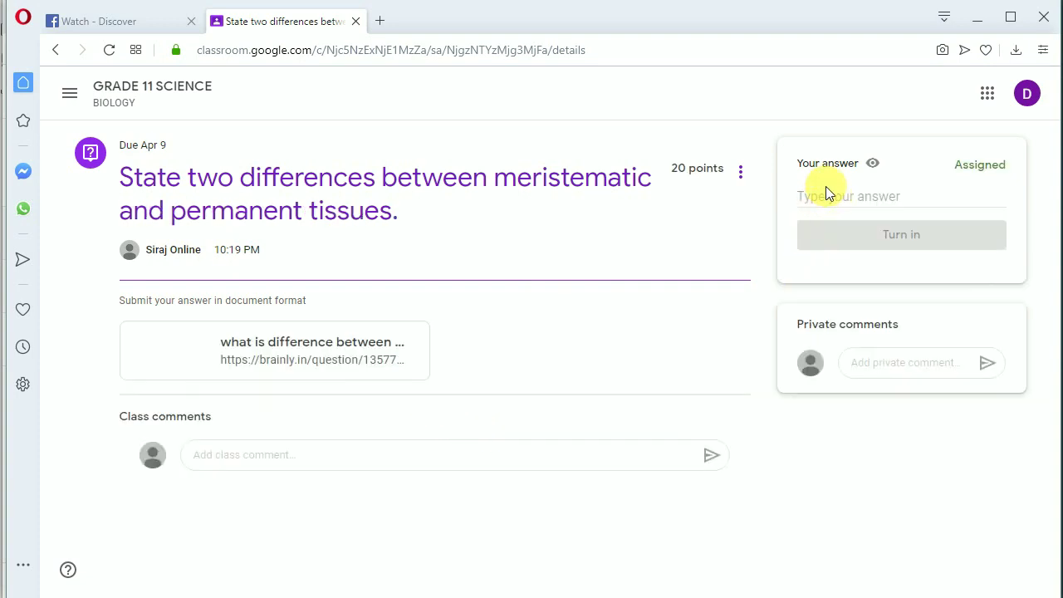
click(829, 203)
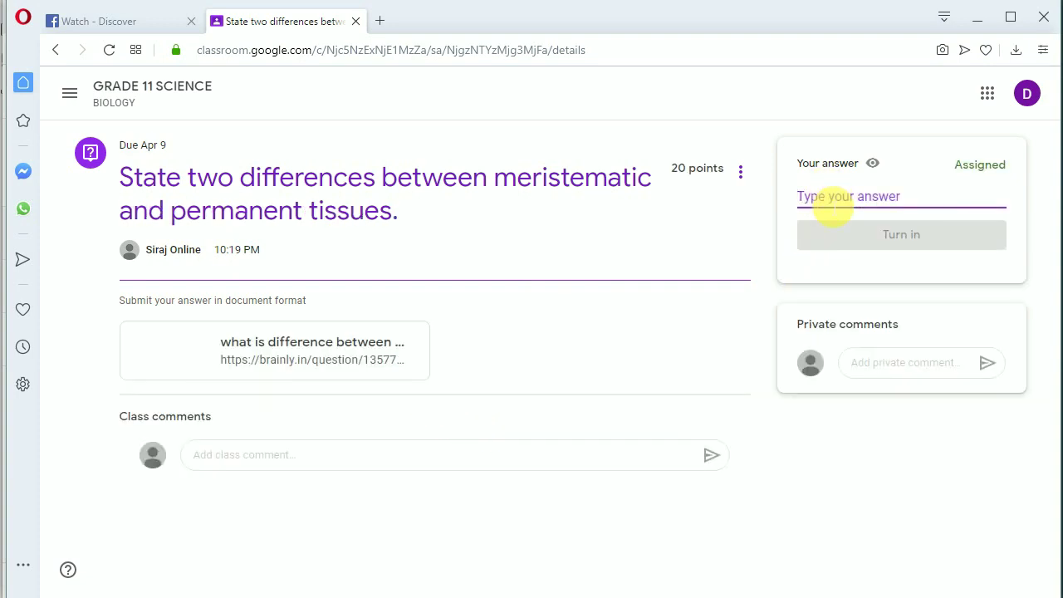
text(I fdklafdsjk)
key(Return)
text(fdsj)
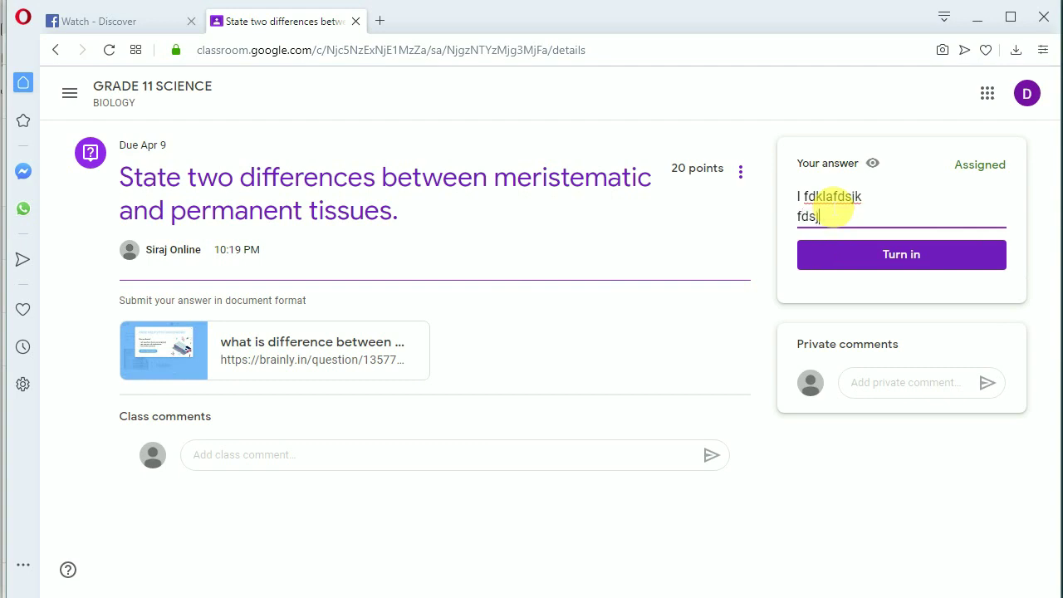
text(klosajkf l)
key(Return)
text(afjdklajfkd)
key(Return)
key(Return)
key(Return)
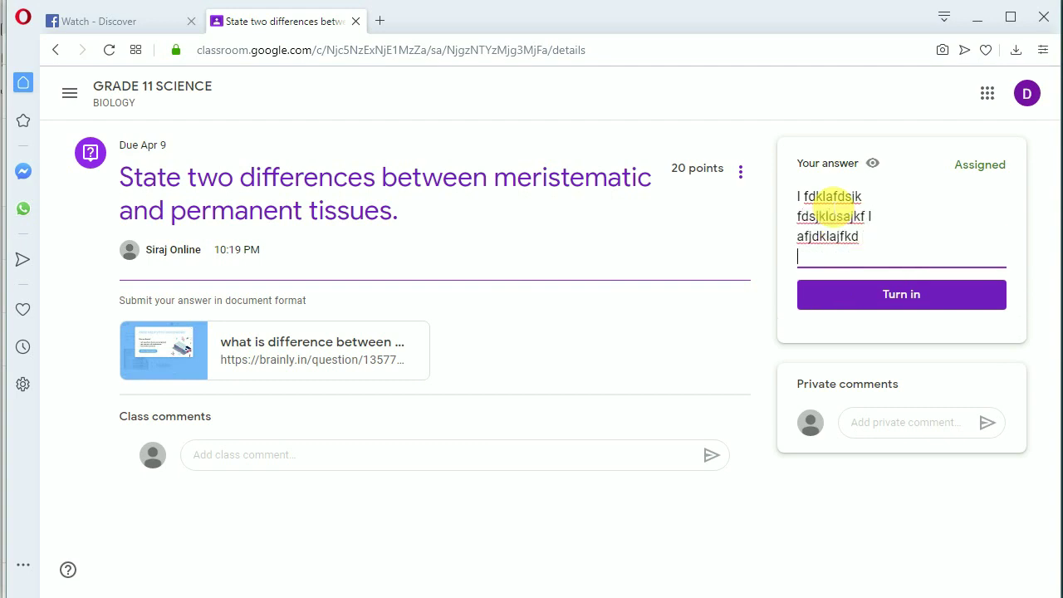
After two blank lines, add "fjdksljfkdslajfa", "jfdskljfadsklf" and "jfdksalfjlaks;'" on separate lines, then turn in the answer and confirm
text(fjdksljfkdslajfa)
key(Return)
text(jfdskljfadsklf)
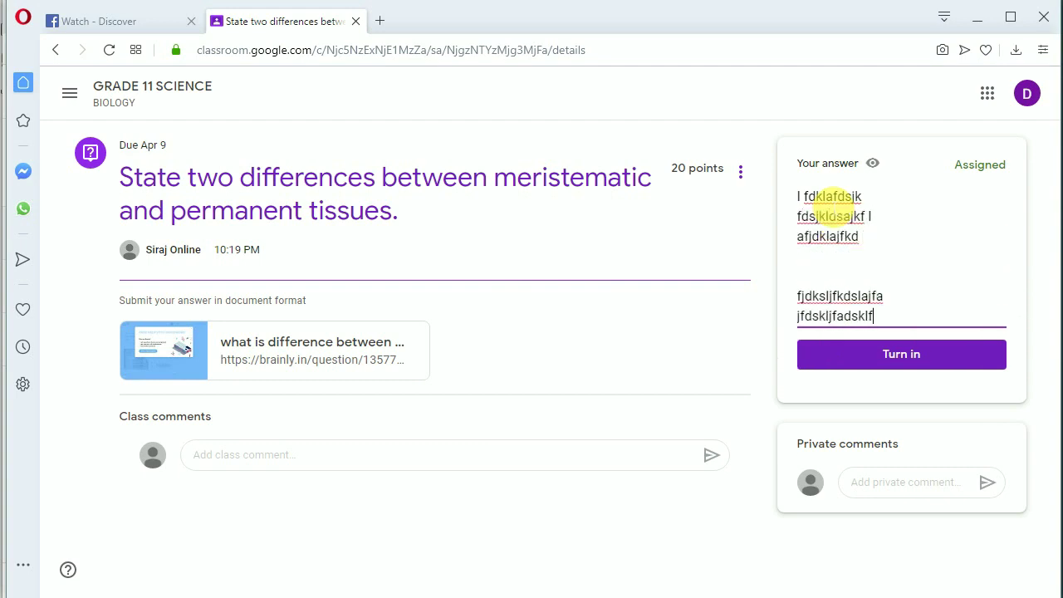
key(Return)
text(jfdksalfjlaks;')
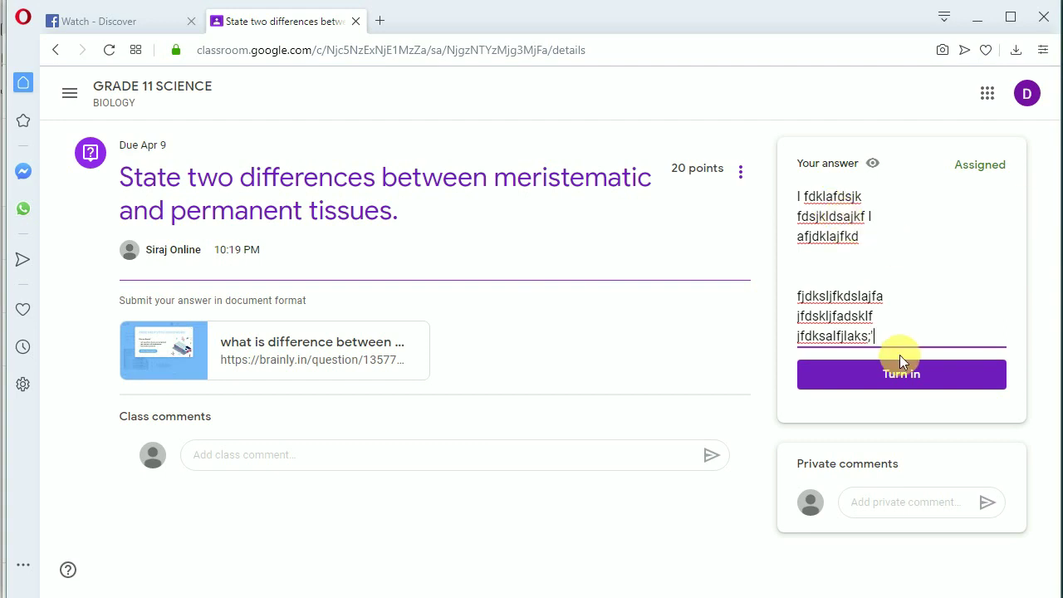
click(901, 365)
click(649, 379)
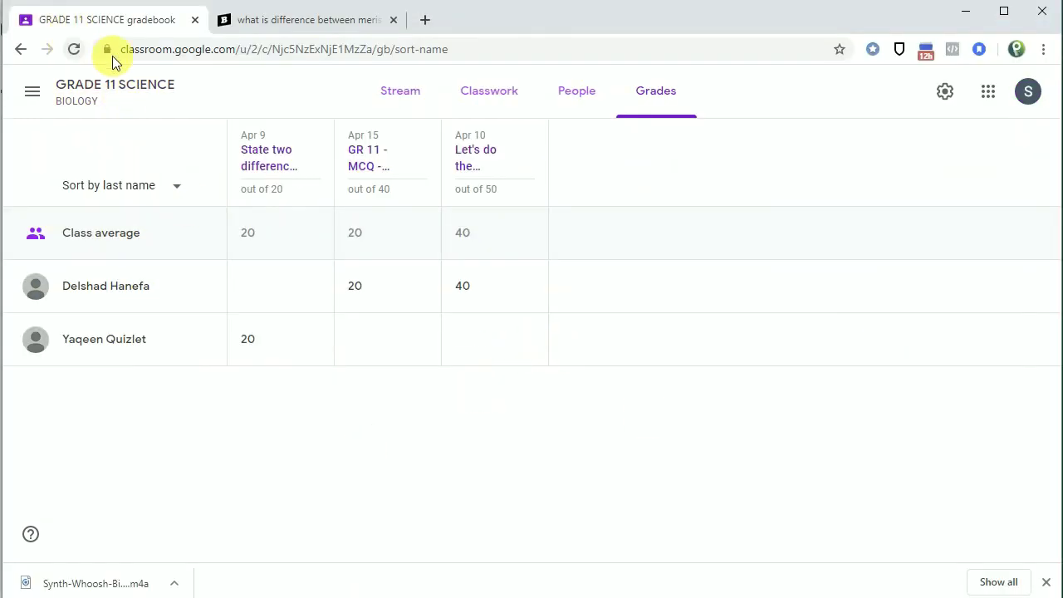
Switch to the teacher's Chrome window and open the student answers to the tissue question from the class stream
click(96, 103)
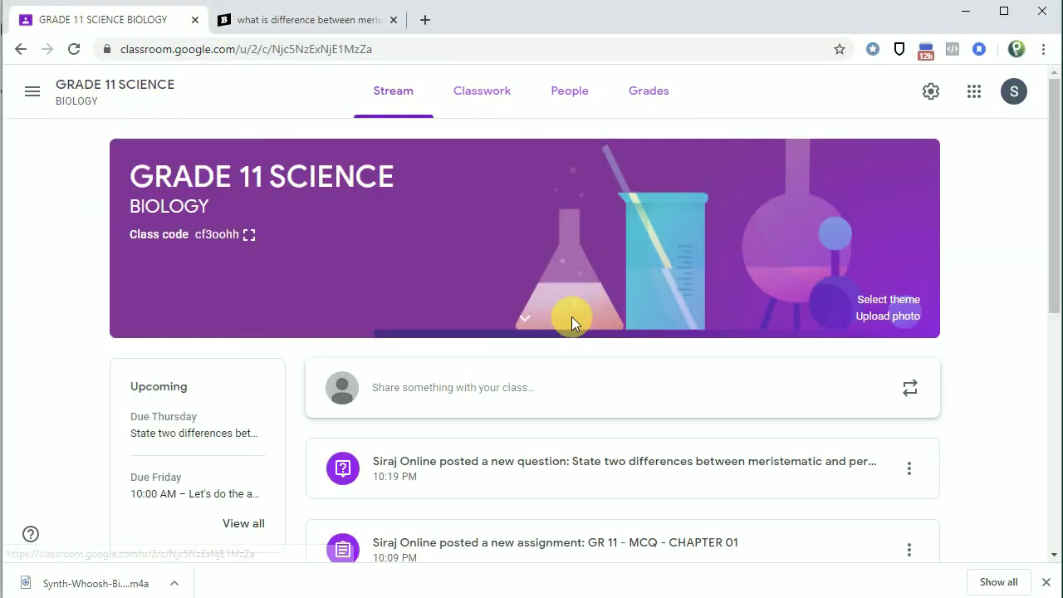
scroll(564, 431, down, 2)
click(484, 307)
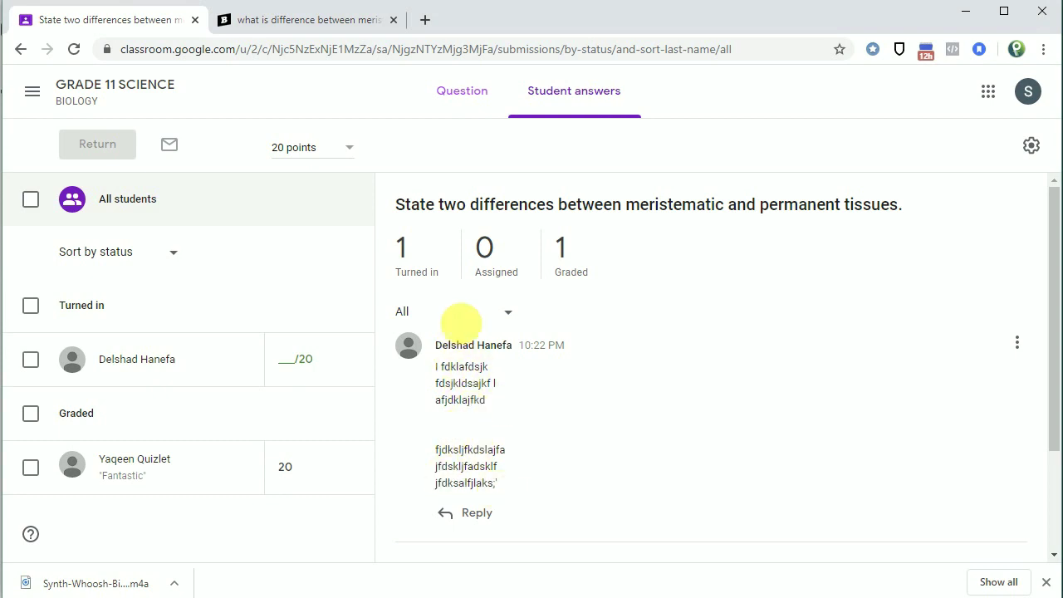
Grade the second student's answer 5 out of 20 and return it without a private comment
click(282, 360)
text(5)
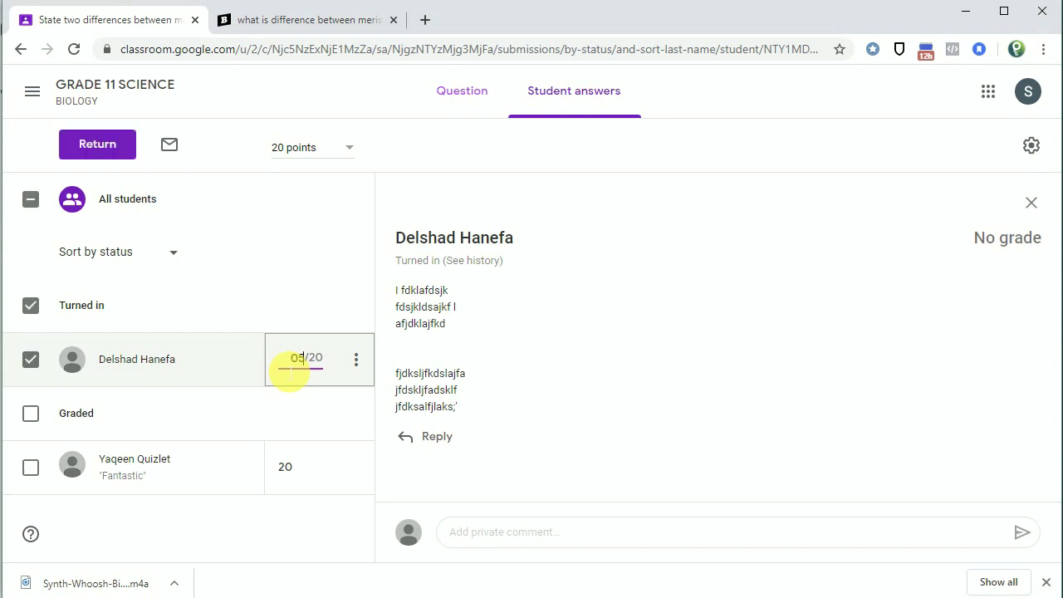
click(590, 373)
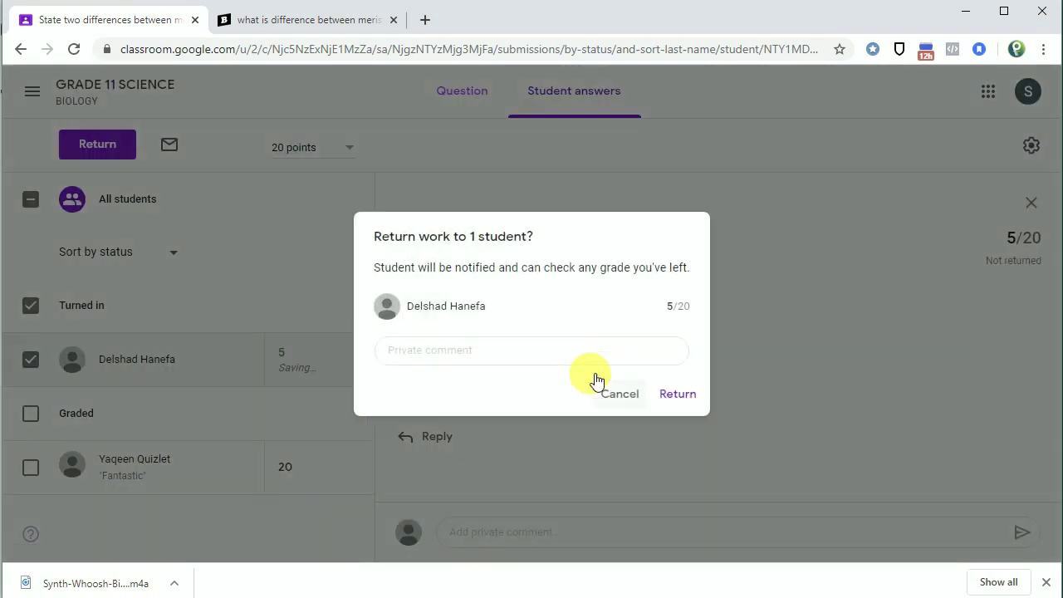
click(678, 404)
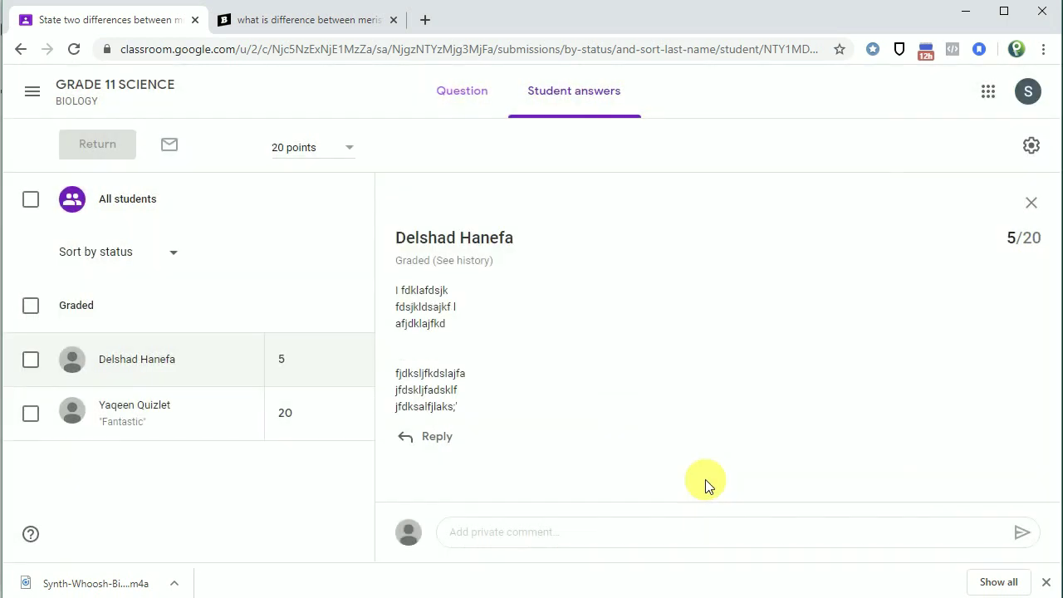
Go back to the class gradebook and review both students' grades and the class average for the tissue question
click(80, 102)
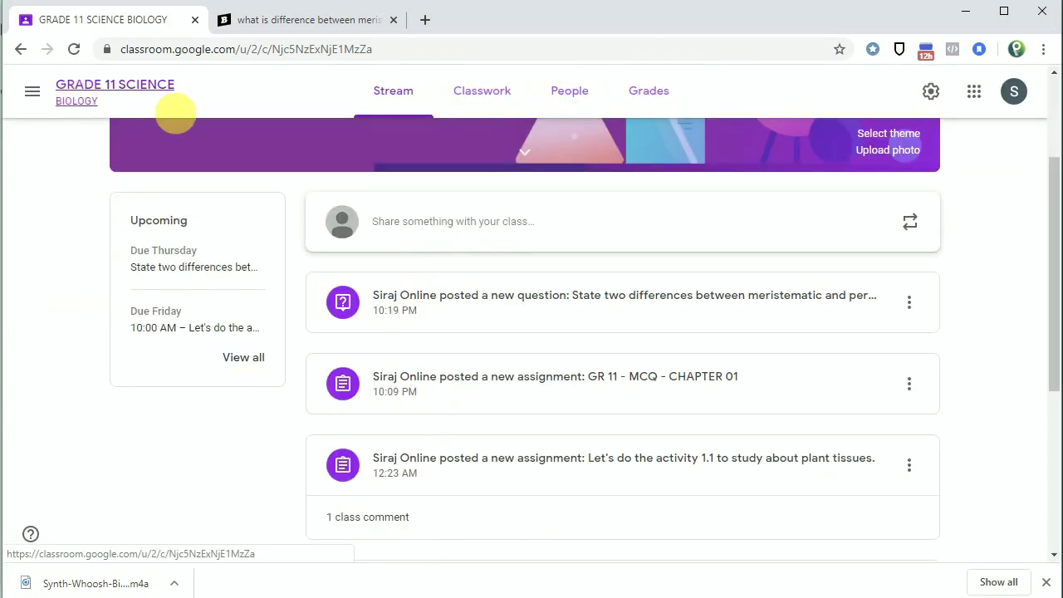
click(645, 99)
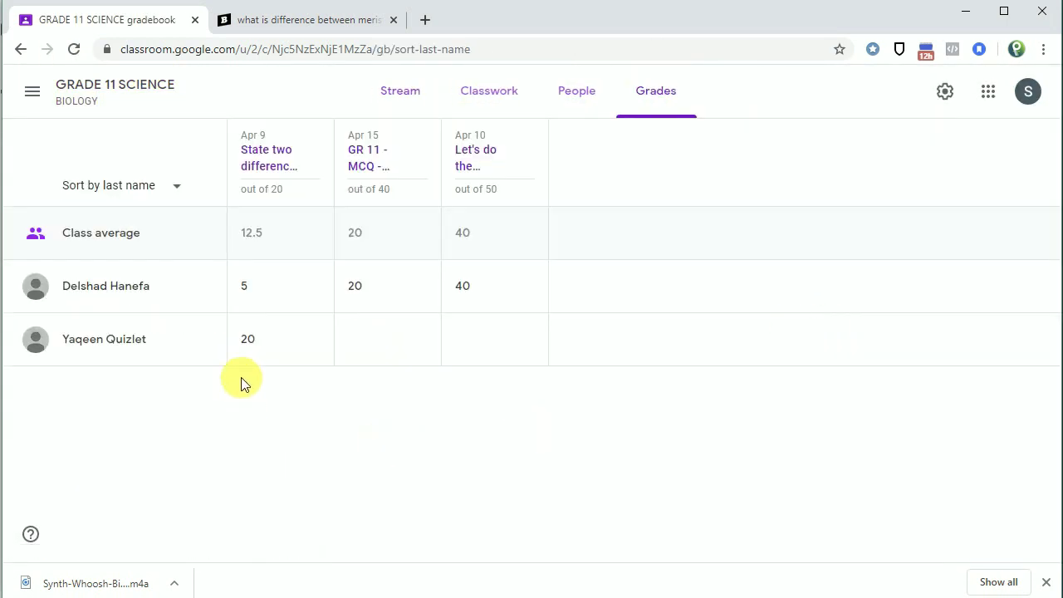